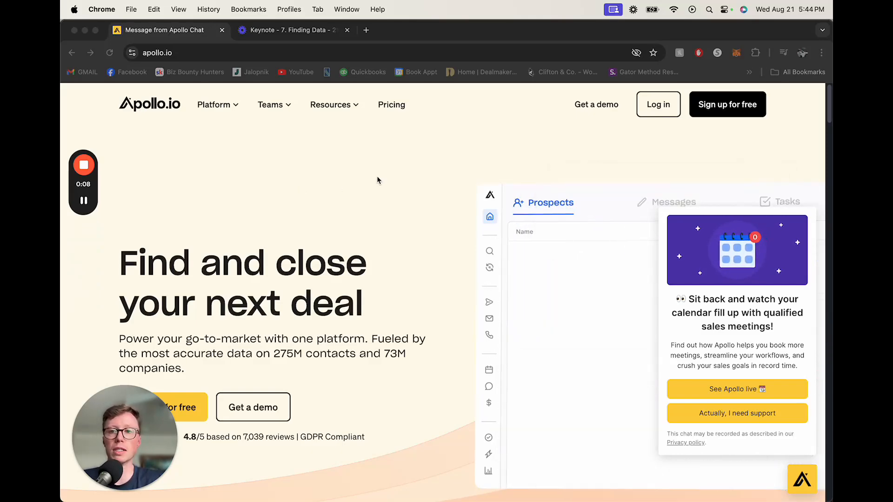
Step: Open the pricing page and switch the plans to monthly billing
{"action": "left_click", "coordinate": [402, 111]}
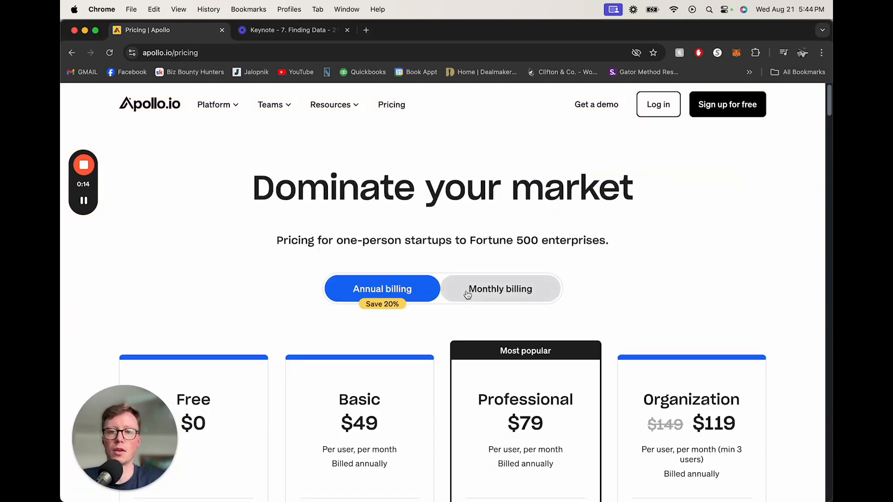
{"action": "left_click", "coordinate": [517, 291]}
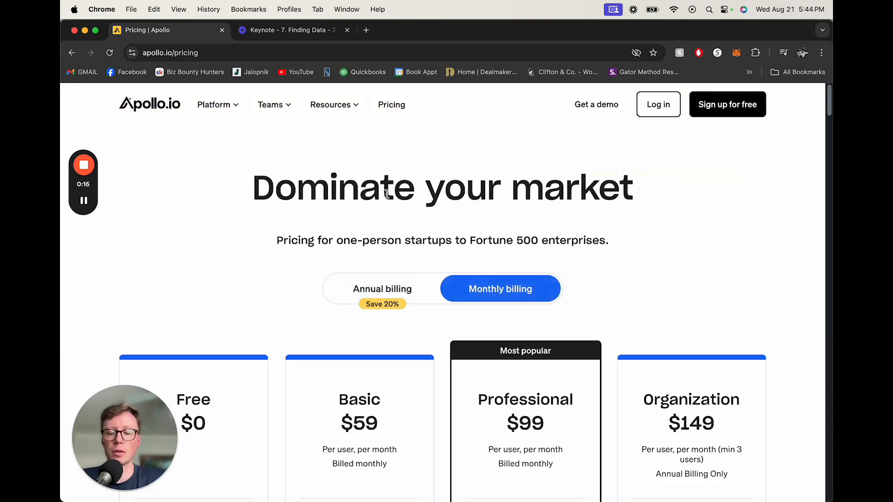
Step: Review each plan's email, mobile and export credits and the features it includes
{"action": "scroll", "coordinate": [354, 241], "scroll_direction": "down", "scroll_amount": 5}
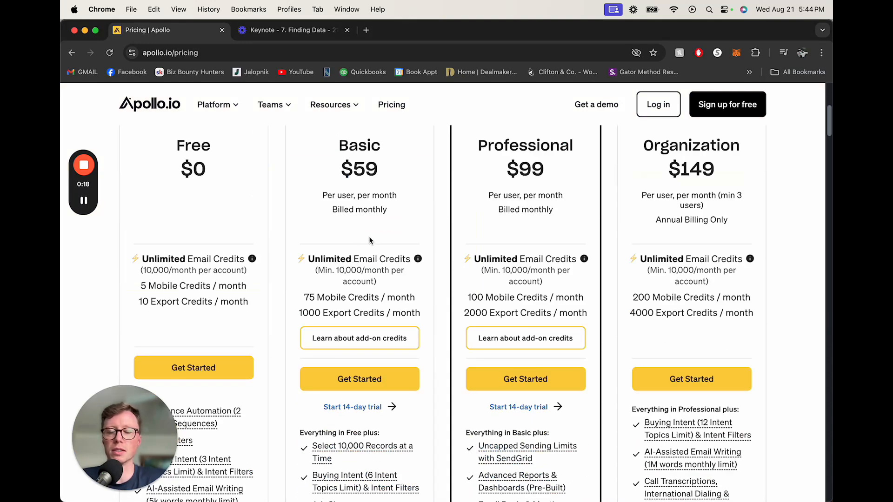
{"action": "mouse_move", "coordinate": [306, 314]}
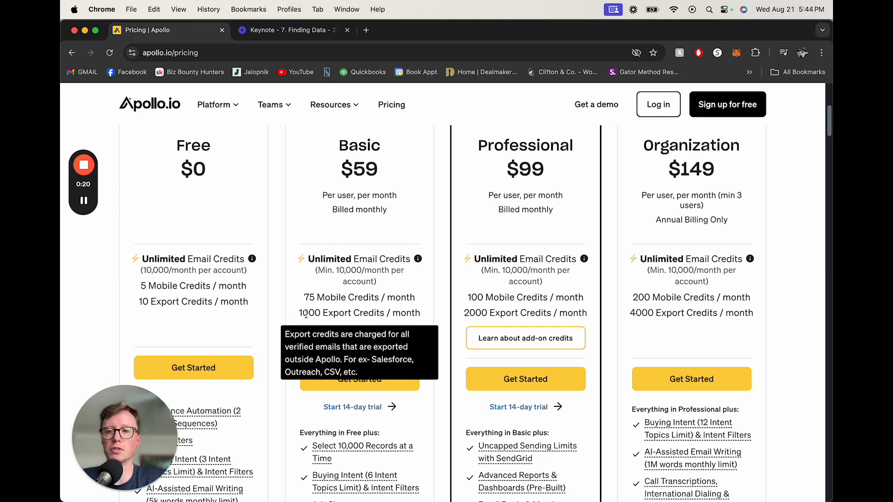
{"action": "scroll", "coordinate": [346, 218], "scroll_direction": "up", "scroll_amount": 1}
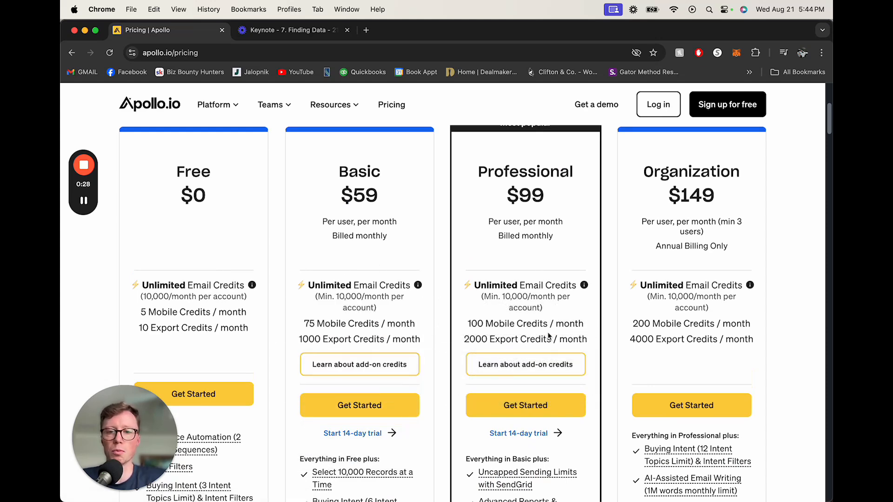
{"action": "mouse_move", "coordinate": [481, 340]}
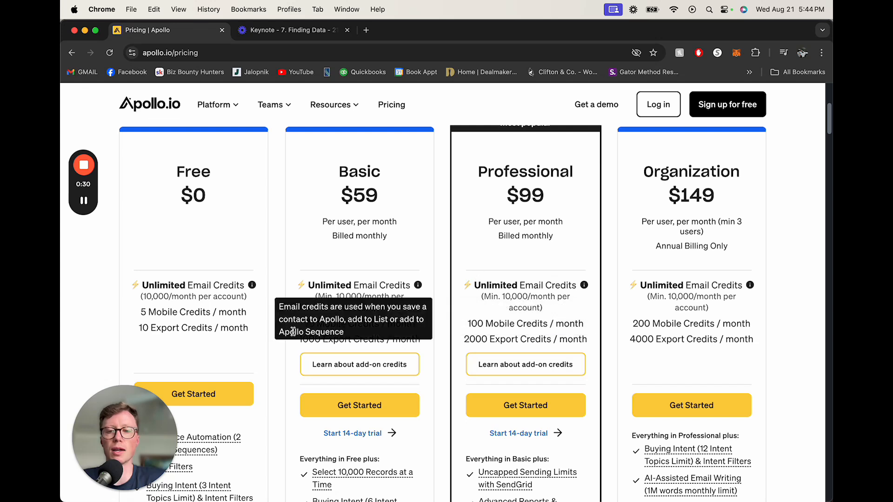
{"action": "mouse_move", "coordinate": [304, 340]}
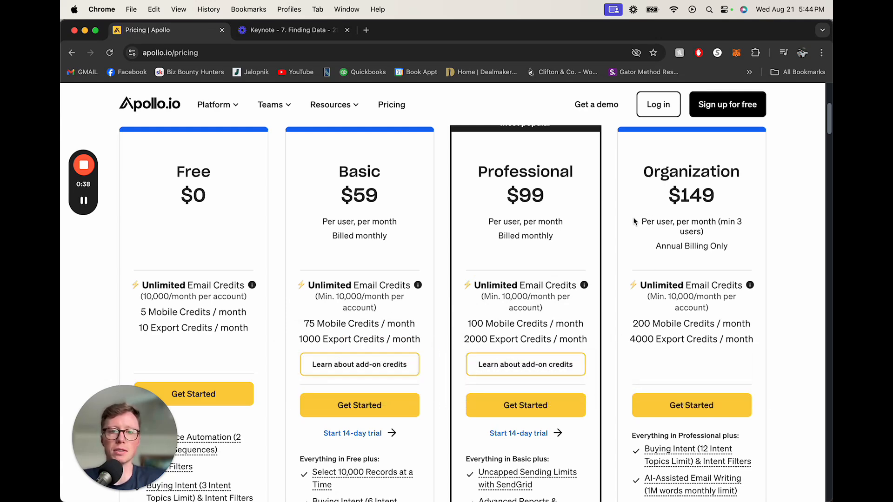
{"action": "mouse_move", "coordinate": [354, 307]}
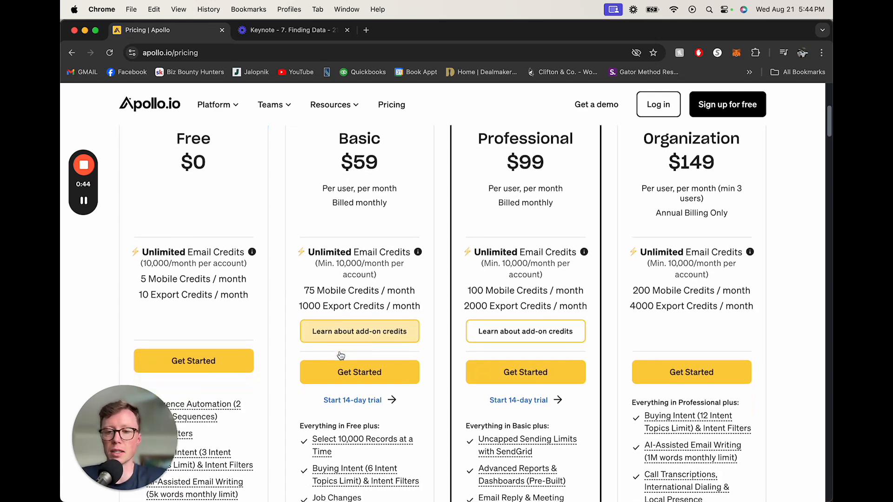
{"action": "scroll", "coordinate": [353, 353], "scroll_direction": "down", "scroll_amount": 5}
{"action": "mouse_move", "coordinate": [332, 408]}
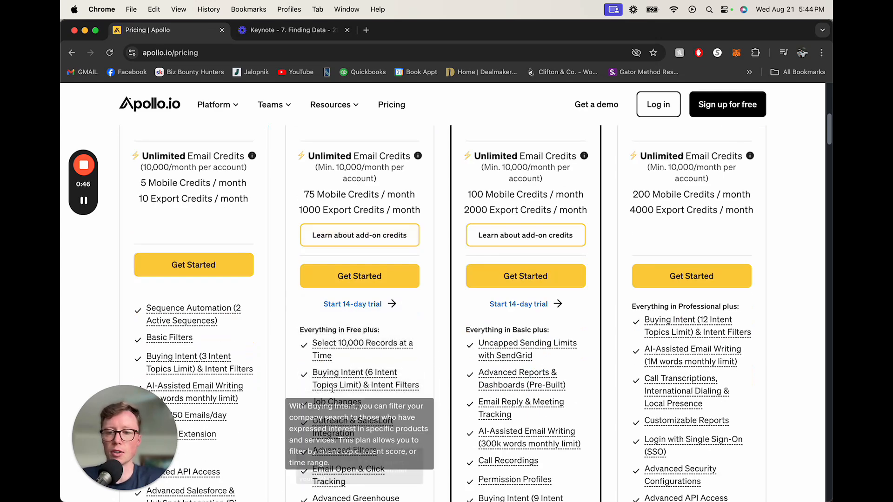
{"action": "scroll", "coordinate": [332, 387], "scroll_direction": "down", "scroll_amount": 1}
{"action": "scroll", "coordinate": [280, 336], "scroll_direction": "down", "scroll_amount": 2}
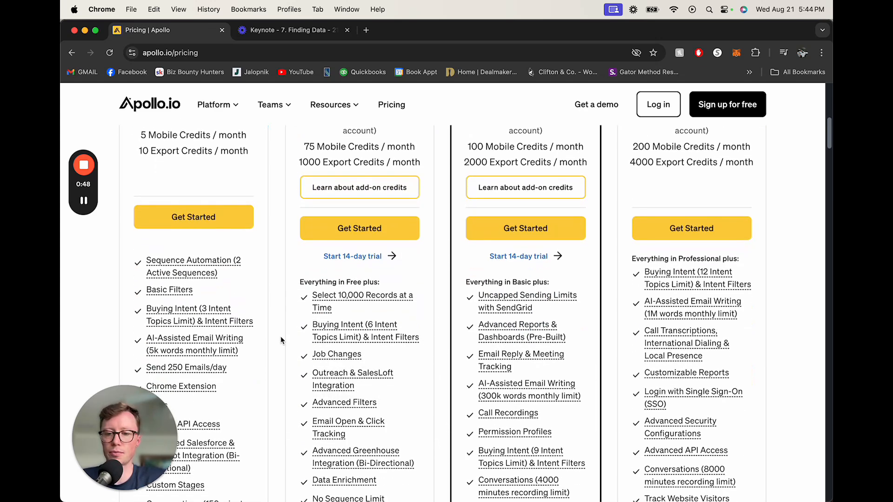
{"action": "scroll", "coordinate": [260, 454], "scroll_direction": "down", "scroll_amount": 5}
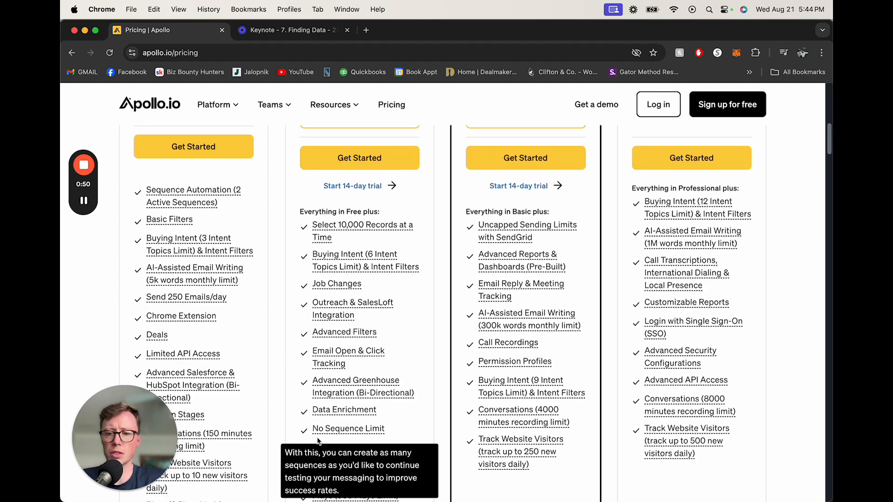
{"action": "scroll", "coordinate": [291, 439], "scroll_direction": "up", "scroll_amount": 6}
{"action": "scroll", "coordinate": [292, 439], "scroll_direction": "up", "scroll_amount": 1}
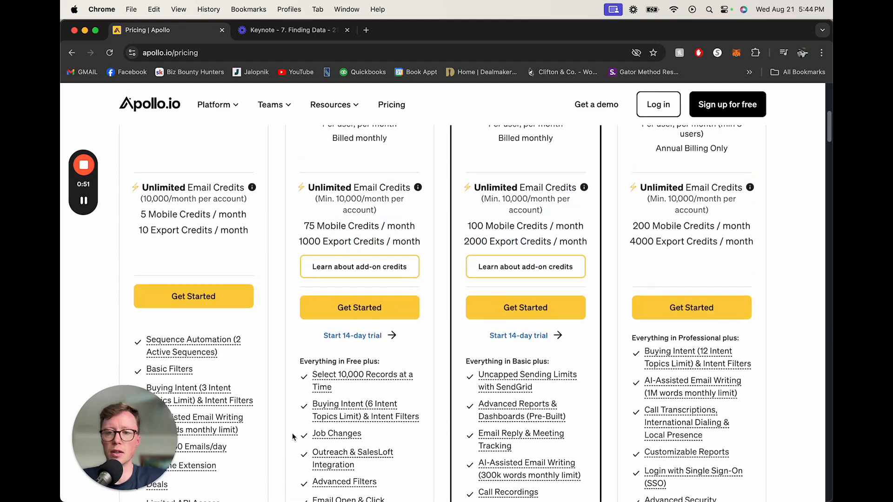
Step: Start the Basic plan's 14-day trial and agree to the terms of service and privacy policy
{"action": "left_click", "coordinate": [358, 337]}
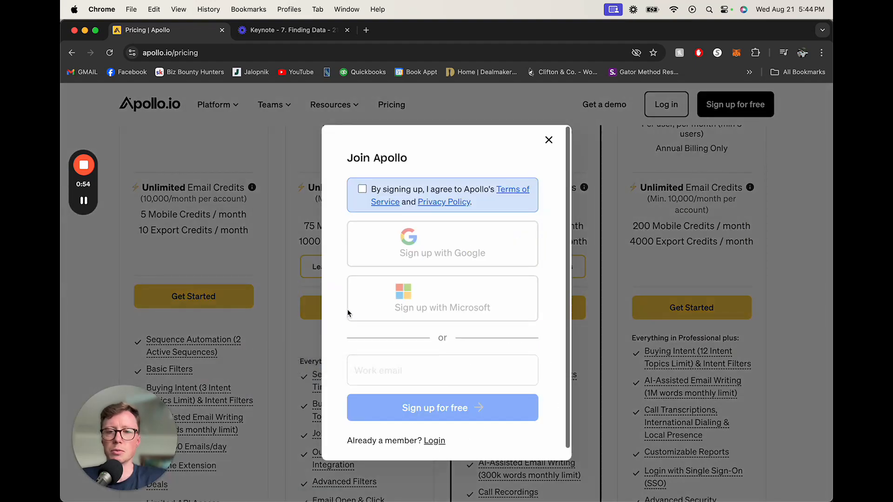
{"action": "left_click", "coordinate": [362, 189]}
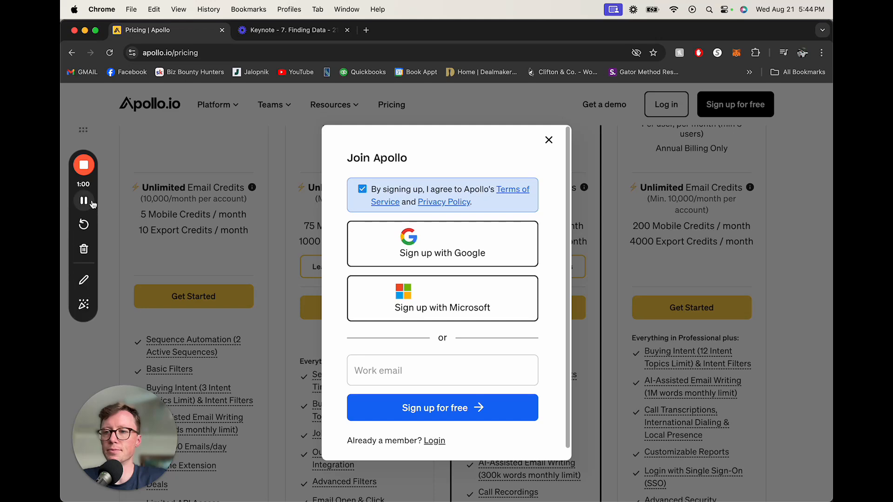
{"action": "left_click", "coordinate": [84, 200]}
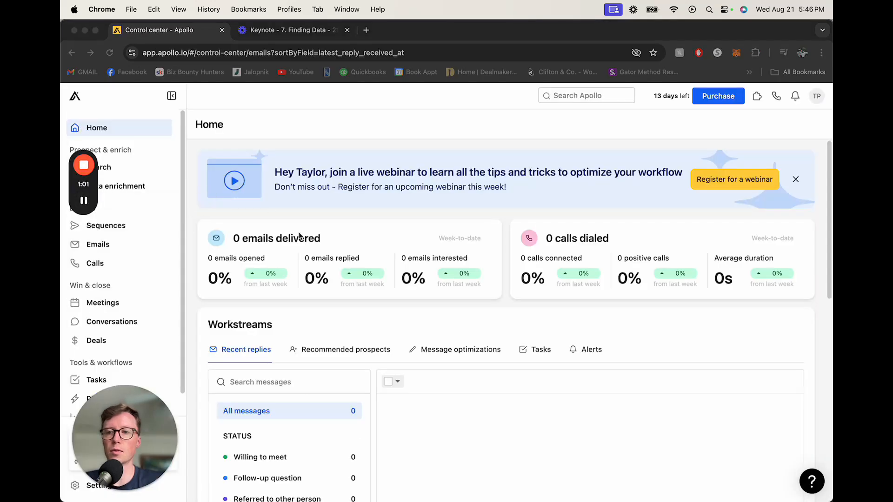
{"action": "left_click_drag", "start_coordinate": [76, 188], "coordinate": [115, 135]}
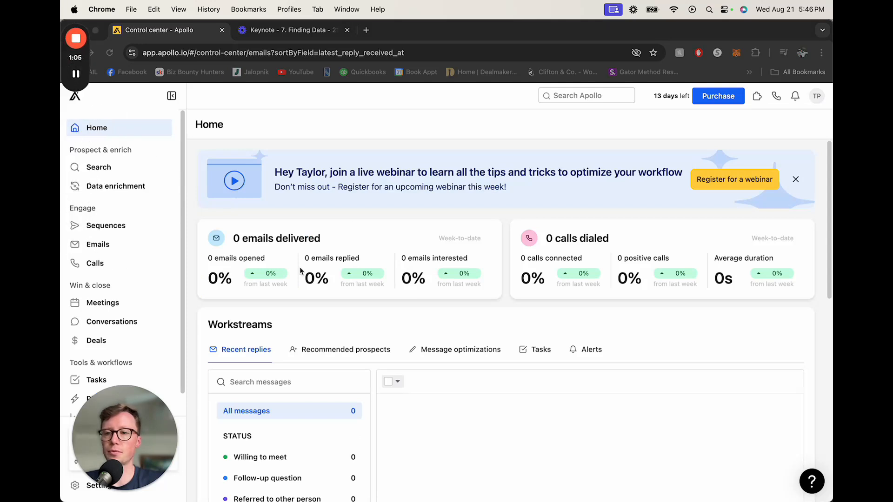
Step: Open the people search and filter it to contacts with a Verified email status
{"action": "left_click", "coordinate": [109, 172]}
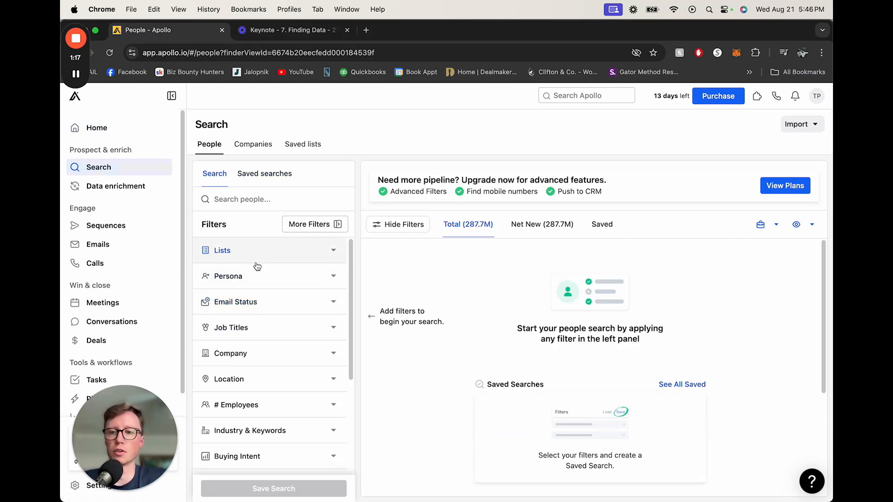
{"action": "left_click", "coordinate": [250, 303]}
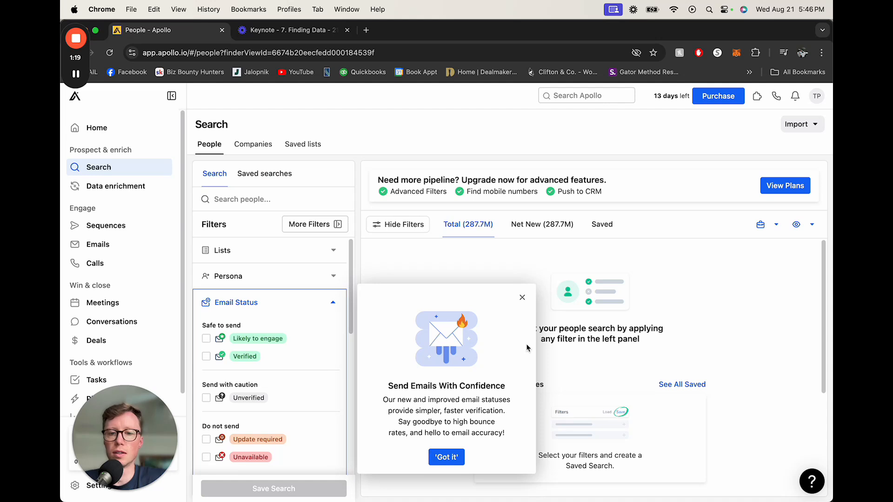
{"action": "left_click", "coordinate": [522, 298]}
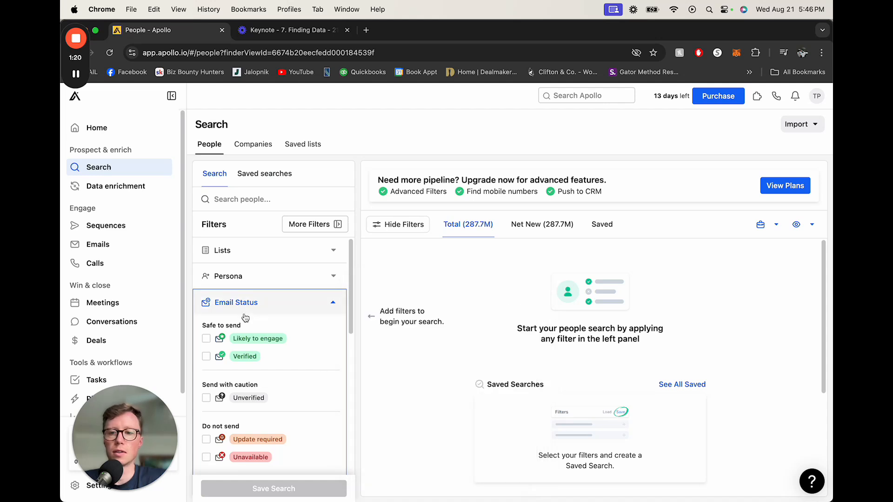
{"action": "left_click", "coordinate": [207, 357]}
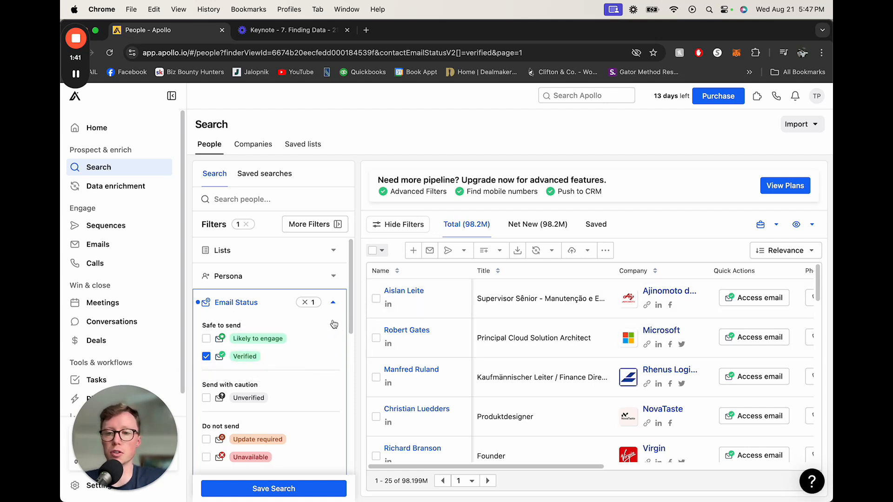
{"action": "left_click", "coordinate": [333, 305]}
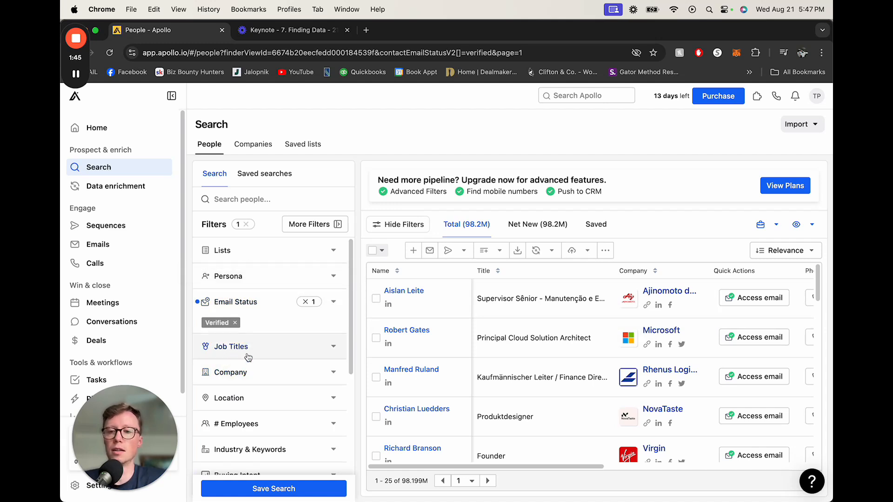
Step: Add a job title filter matching any of the title owner
{"action": "left_click", "coordinate": [239, 347]}
{"action": "scroll", "coordinate": [255, 355], "scroll_direction": "down", "scroll_amount": 1}
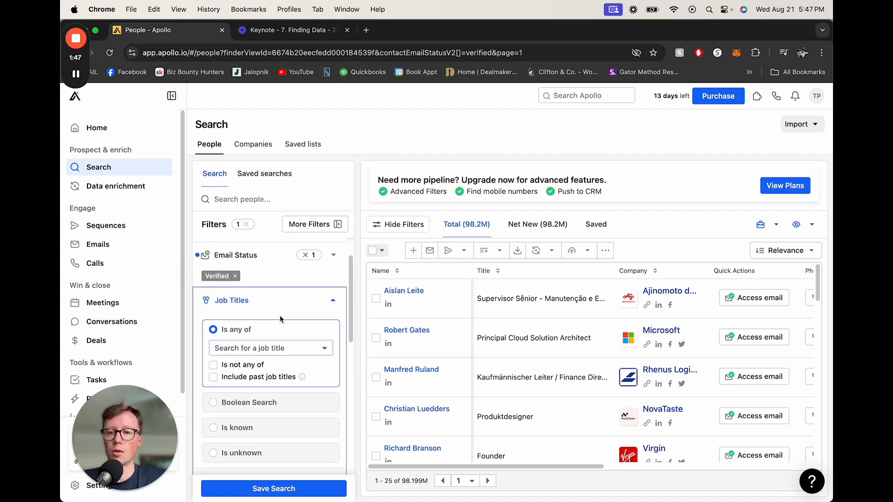
{"action": "left_click", "coordinate": [331, 301]}
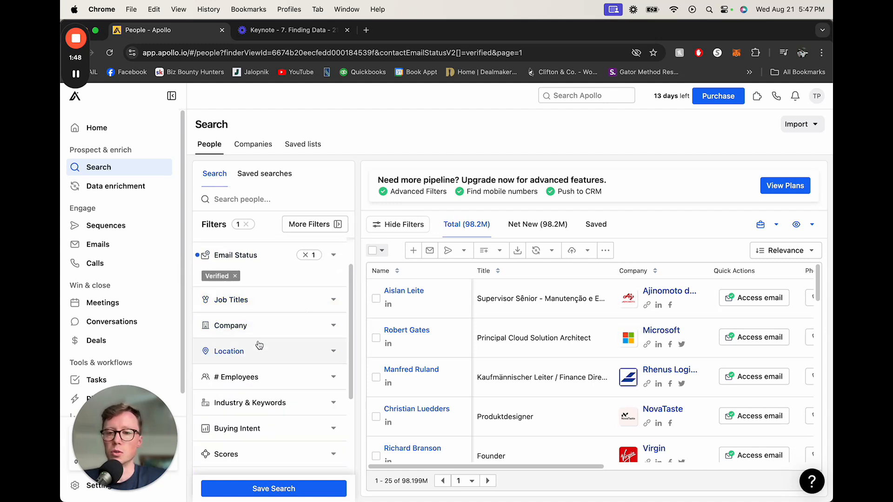
{"action": "left_click", "coordinate": [239, 309]}
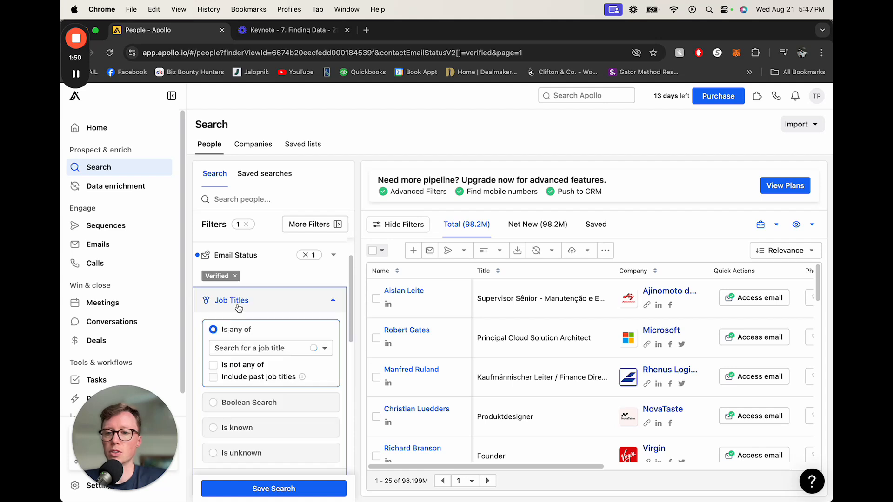
{"action": "left_click", "coordinate": [246, 348]}
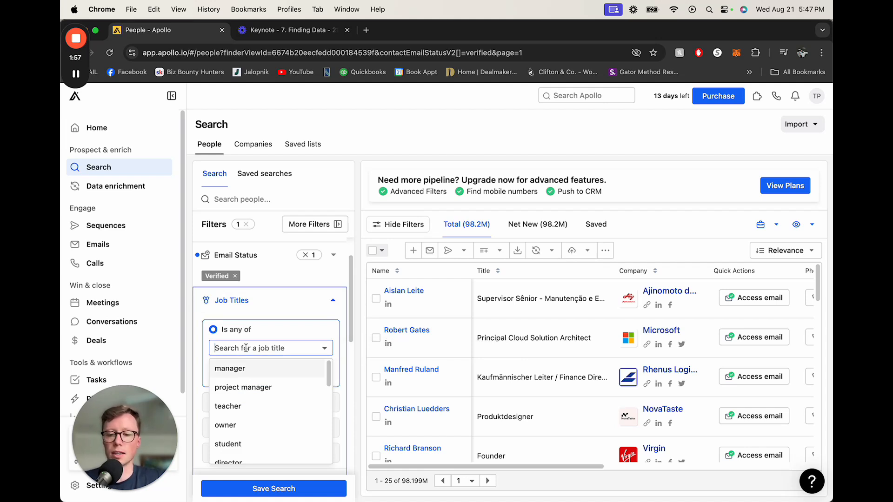
{"action": "type", "text": "owner"}
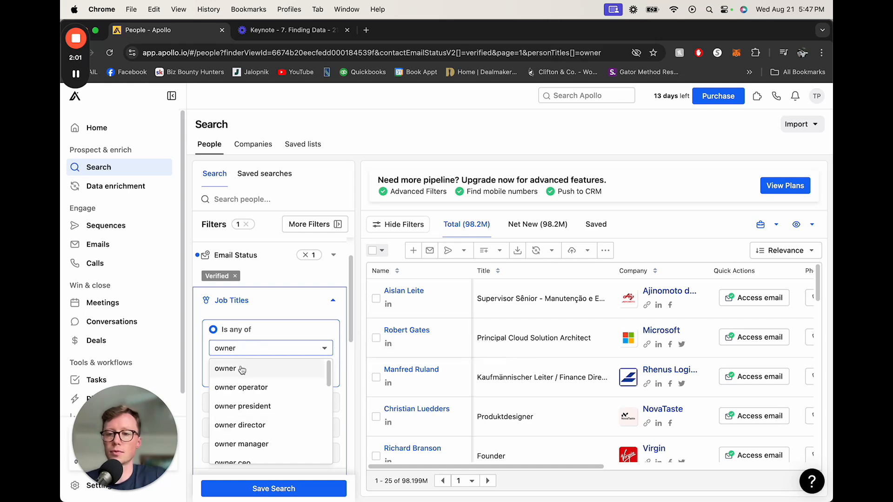
{"action": "left_click", "coordinate": [243, 368]}
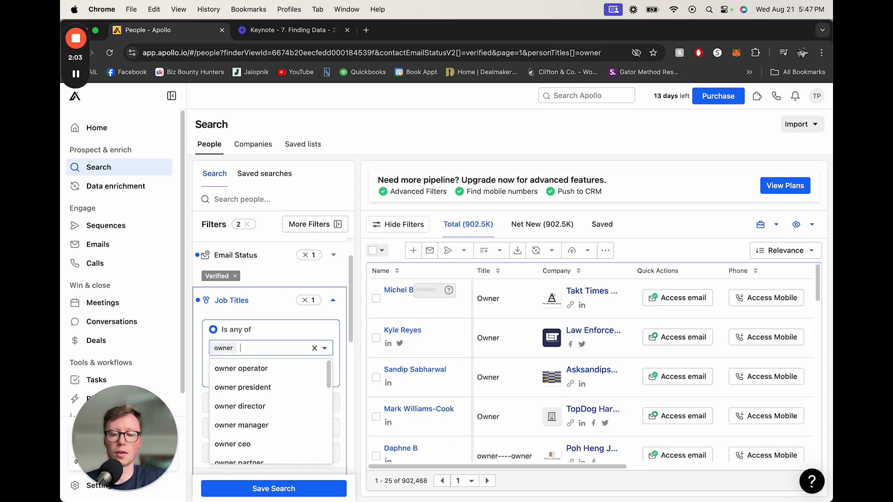
Step: Add president and ceo to the job title filter
{"action": "type", "text": "president"}
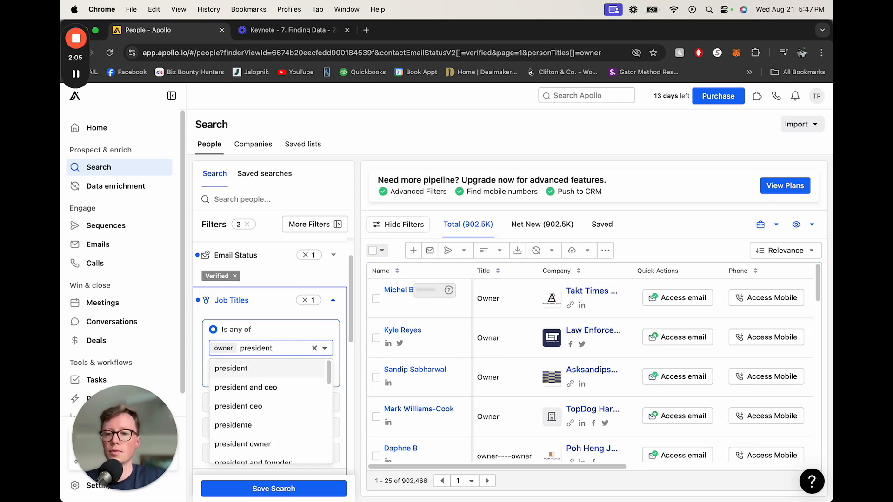
{"action": "left_click", "coordinate": [235, 368]}
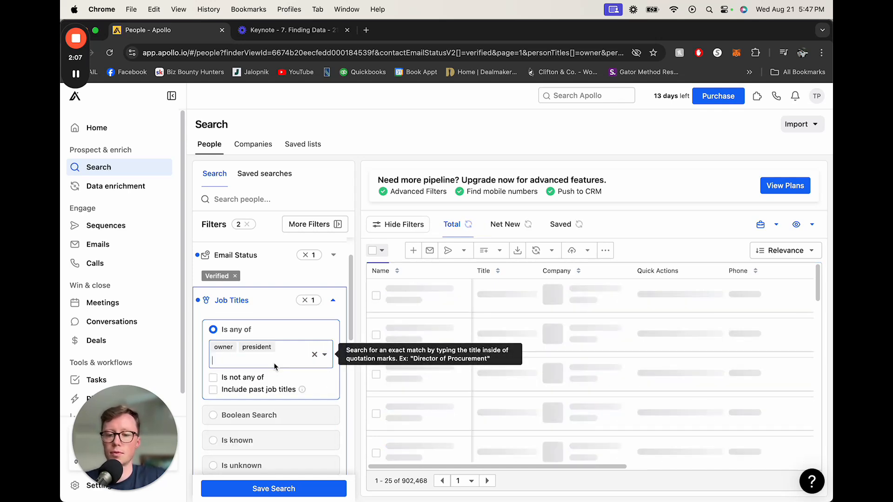
{"action": "type", "text": "ceo"}
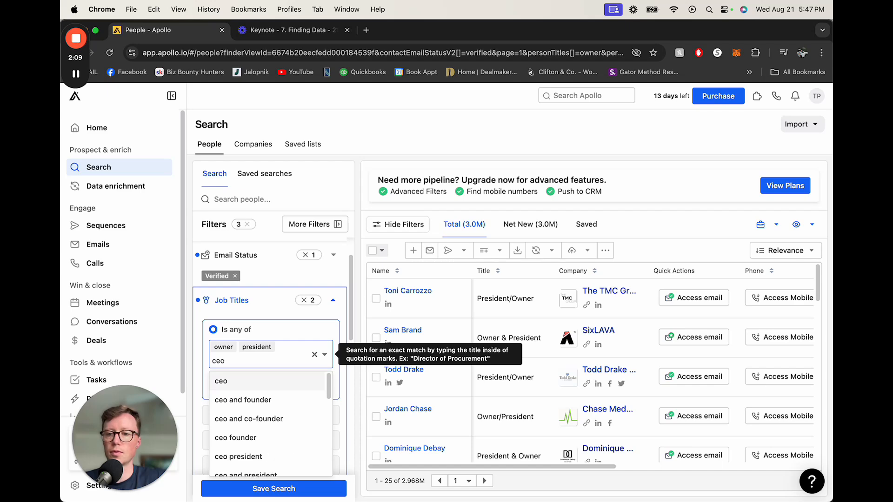
{"action": "key", "text": "Return"}
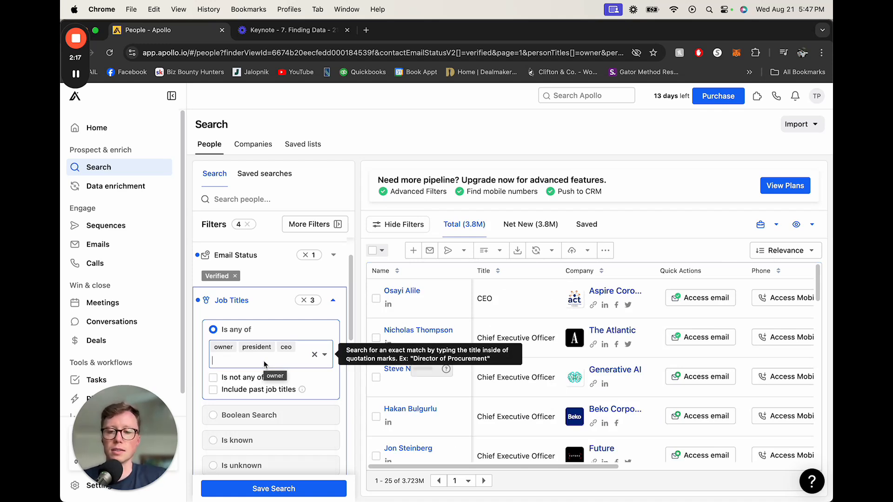
Step: Add founder and cofounder to the job title filter
{"action": "type", "text": "found"}
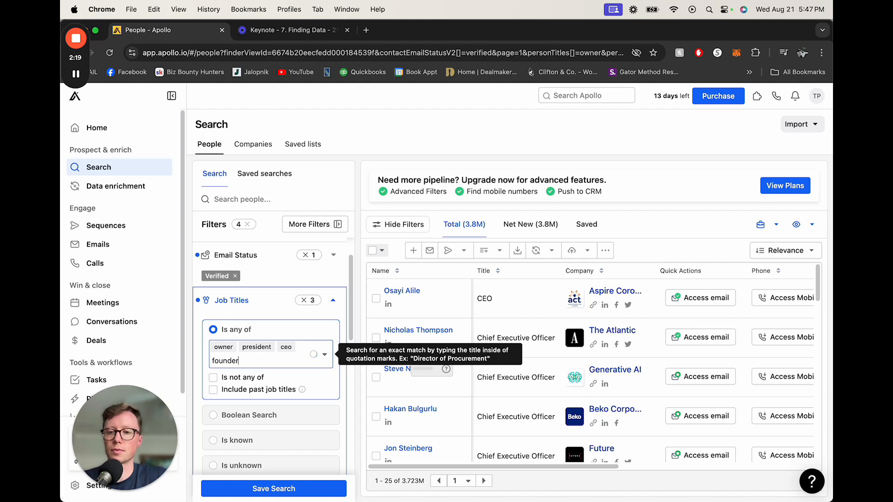
{"action": "type", "text": "er"}
{"action": "key", "text": "Return"}
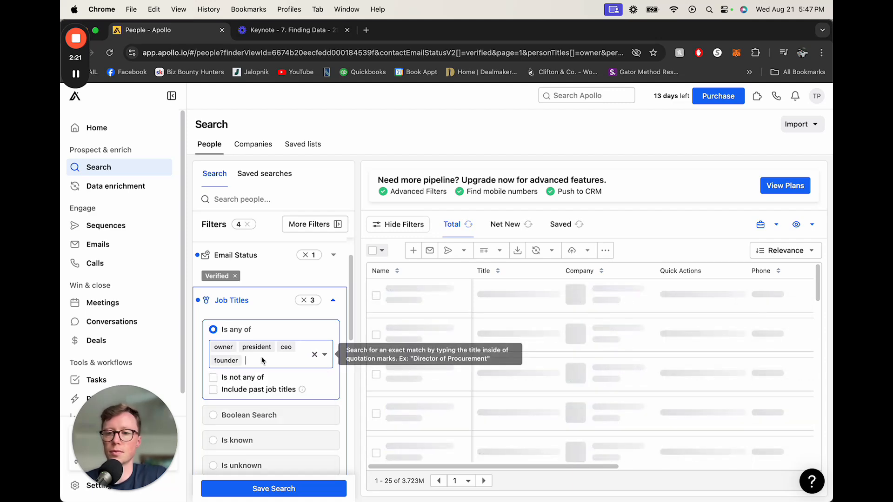
{"action": "type", "text": "cofounder"}
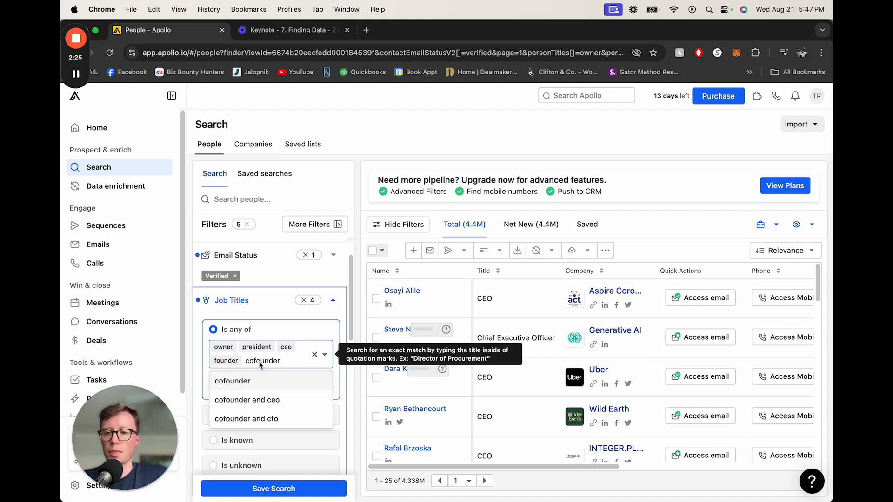
{"action": "left_click", "coordinate": [238, 382]}
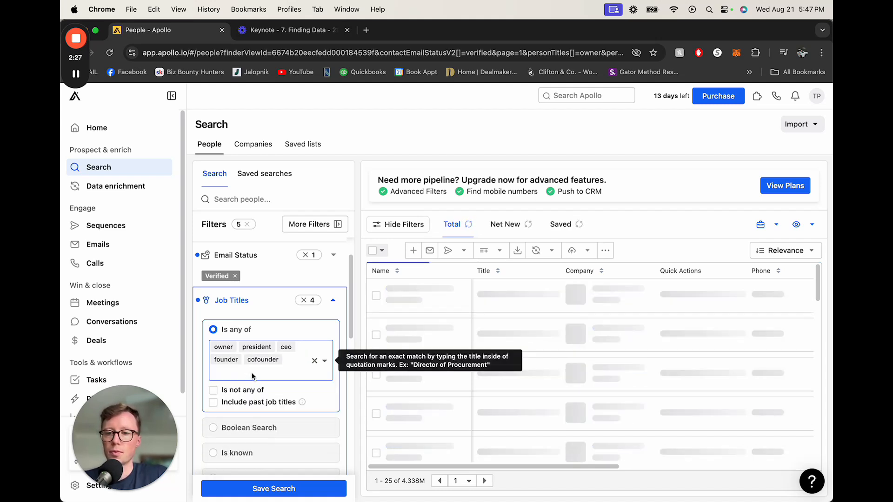
Step: Add co-founder to the job title filter
{"action": "type", "text": "co-fo"}
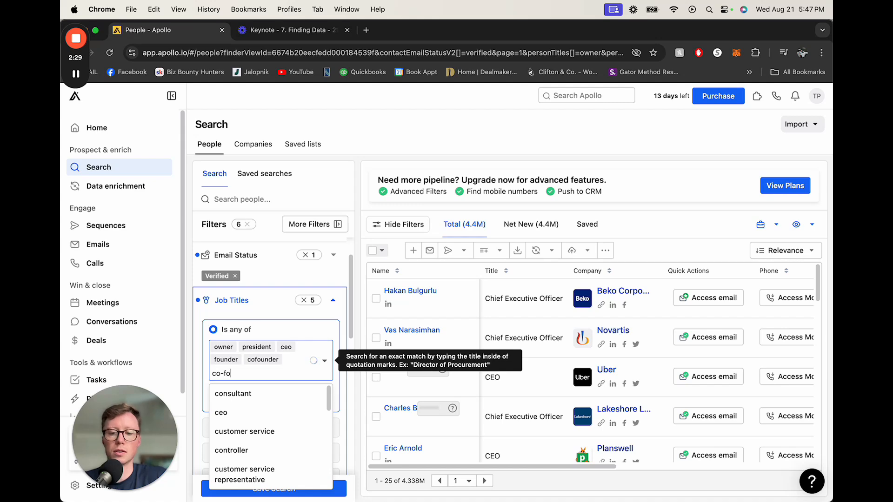
{"action": "type", "text": "under"}
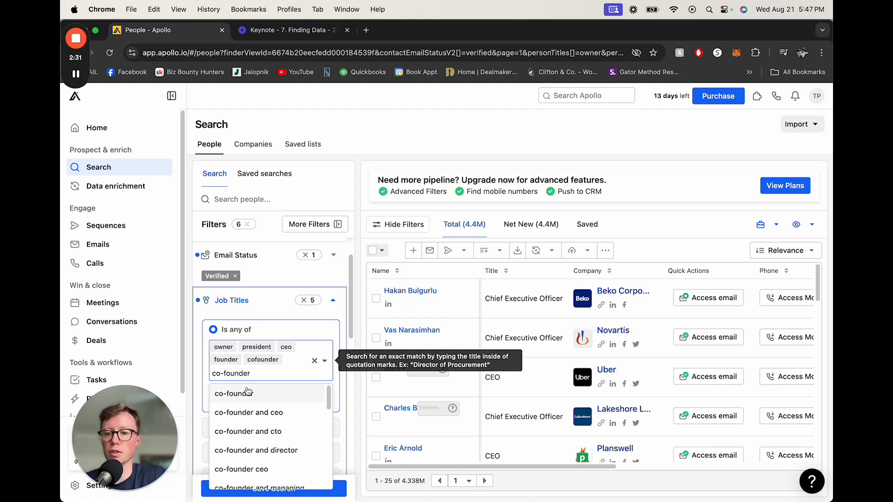
{"action": "key", "text": "Return"}
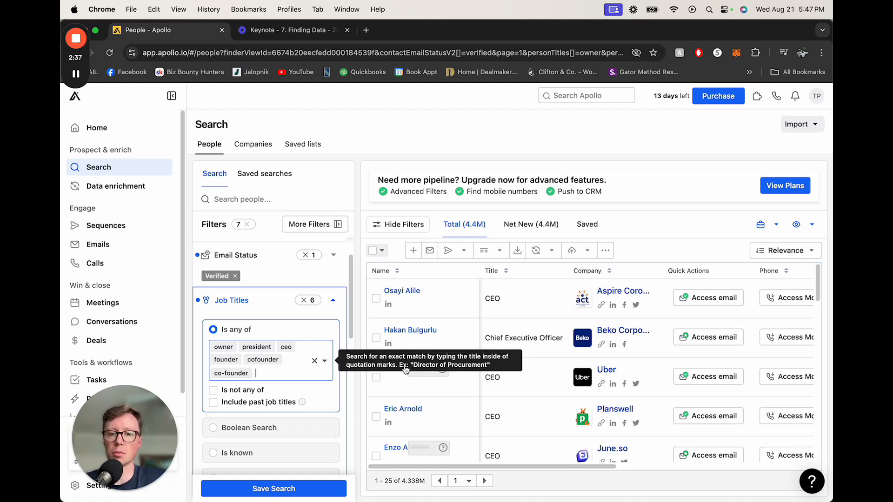
Step: Add coowner and co-owner to the job title filter
{"action": "left_click", "coordinate": [274, 374]}
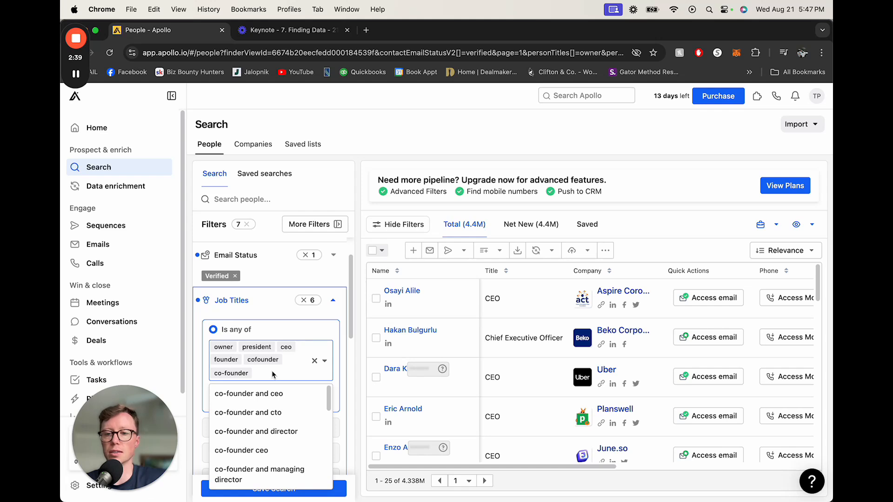
{"action": "type", "text": "c"}
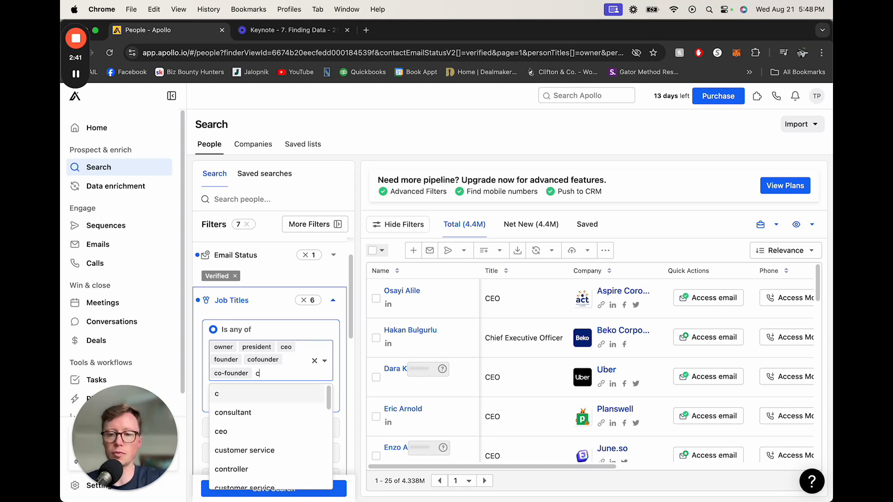
{"action": "type", "text": "oo"}
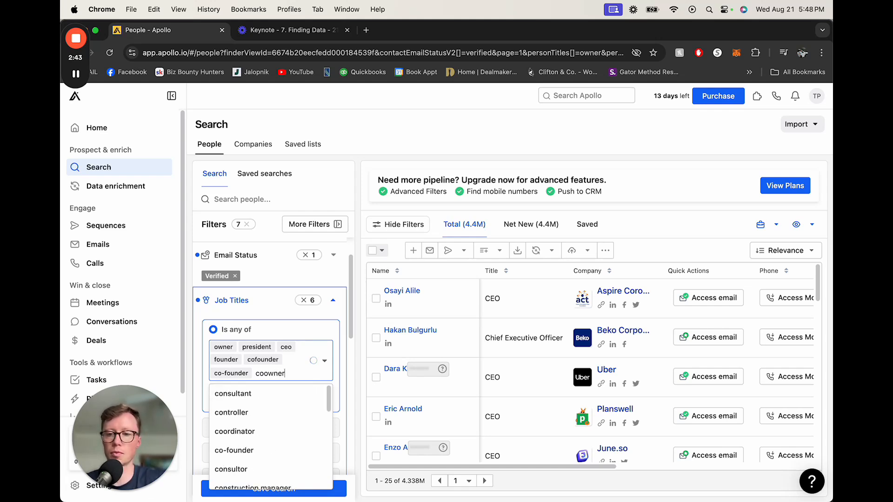
{"action": "type", "text": "wner"}
{"action": "key", "text": "Return"}
{"action": "type", "text": "co"}
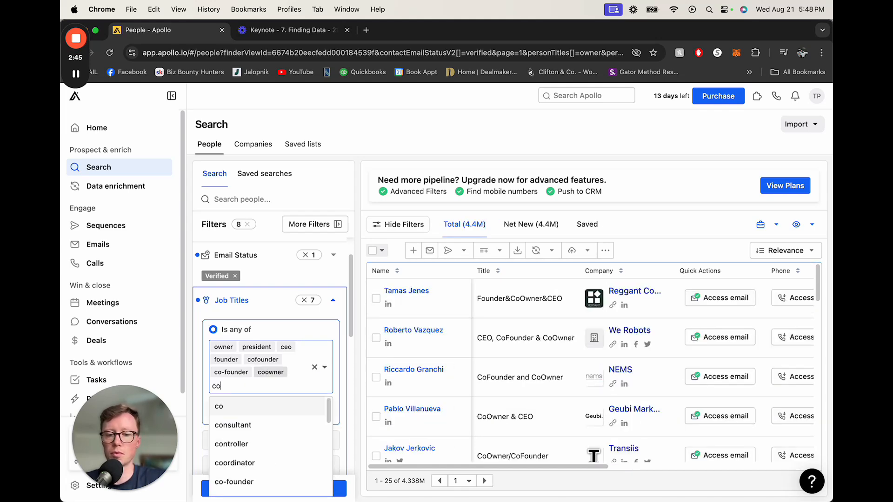
{"action": "type", "text": "-owner"}
{"action": "key", "text": "Return"}
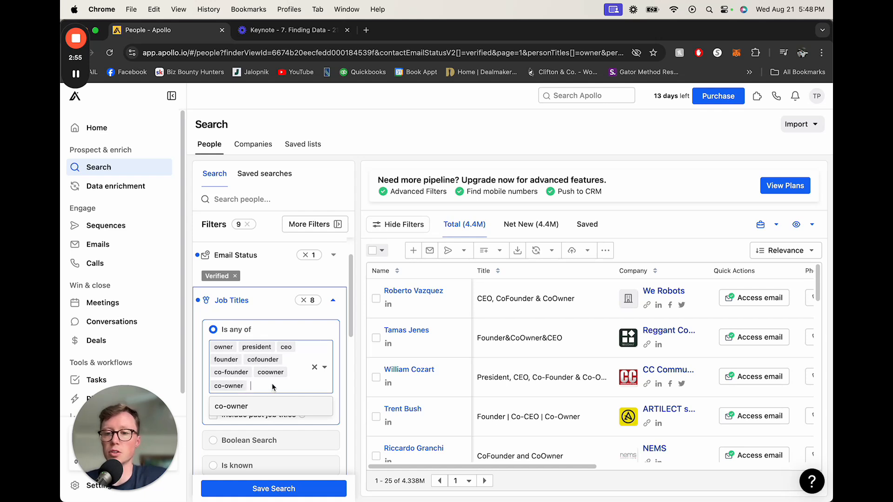
Step: Enable excluding job titles and exclude the title vp
{"action": "scroll", "coordinate": [291, 381], "scroll_direction": "down", "scroll_amount": 1}
{"action": "left_click", "coordinate": [202, 393]}
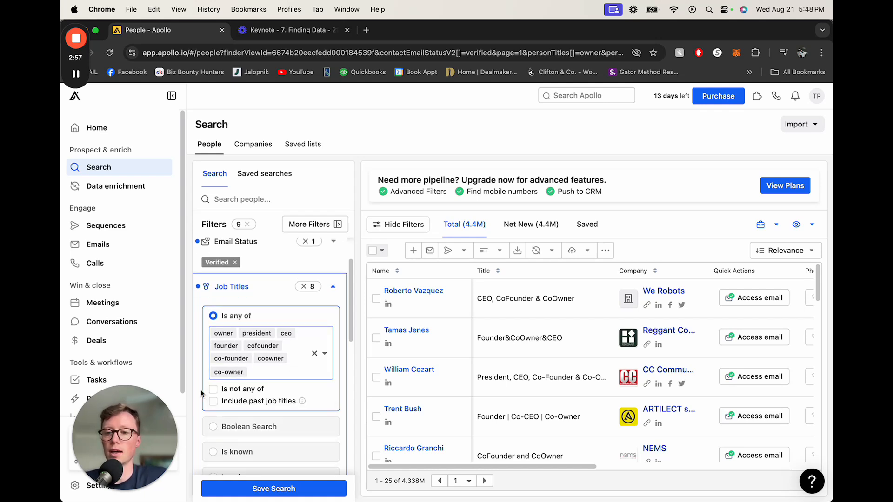
{"action": "left_click", "coordinate": [234, 392]}
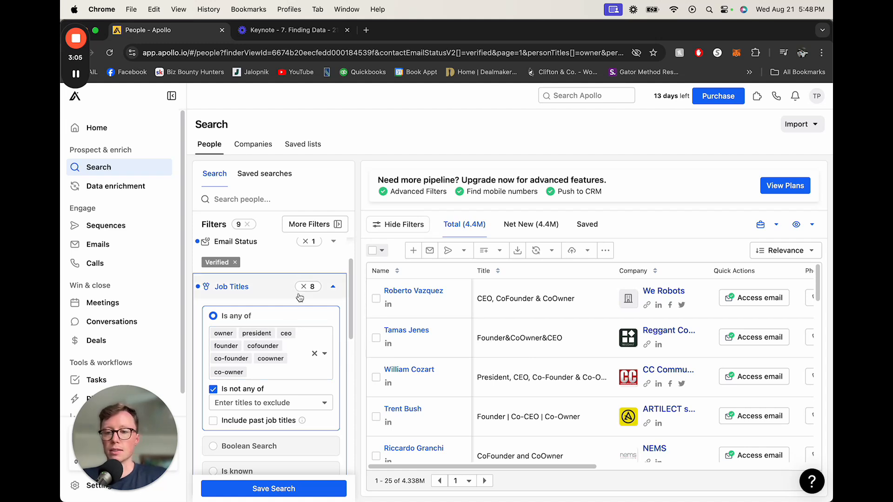
{"action": "left_click", "coordinate": [266, 401]}
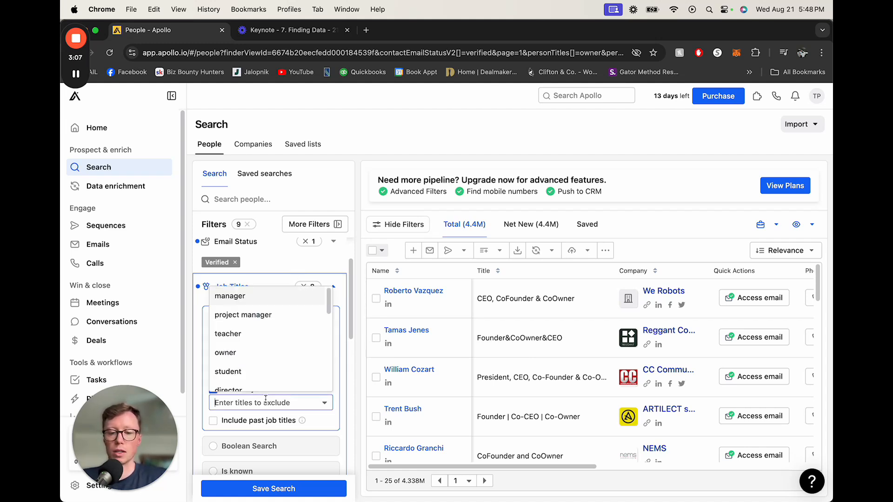
{"action": "type", "text": "vp"}
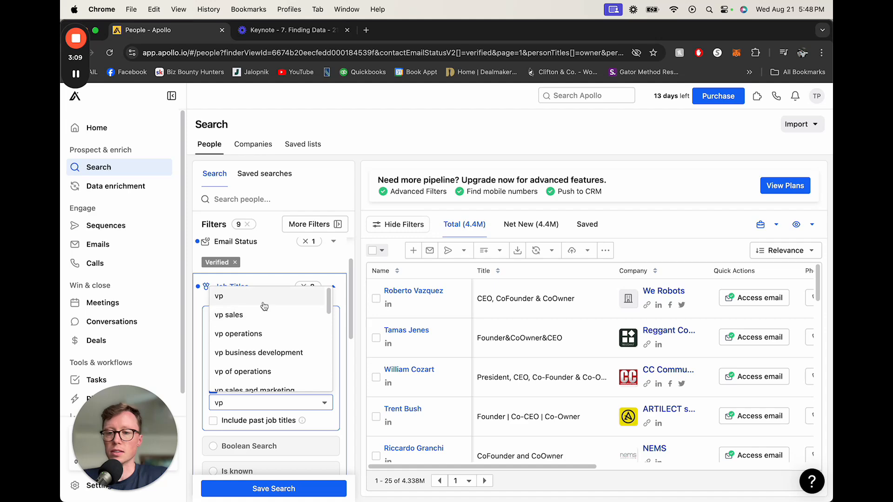
{"action": "key", "text": "Return"}
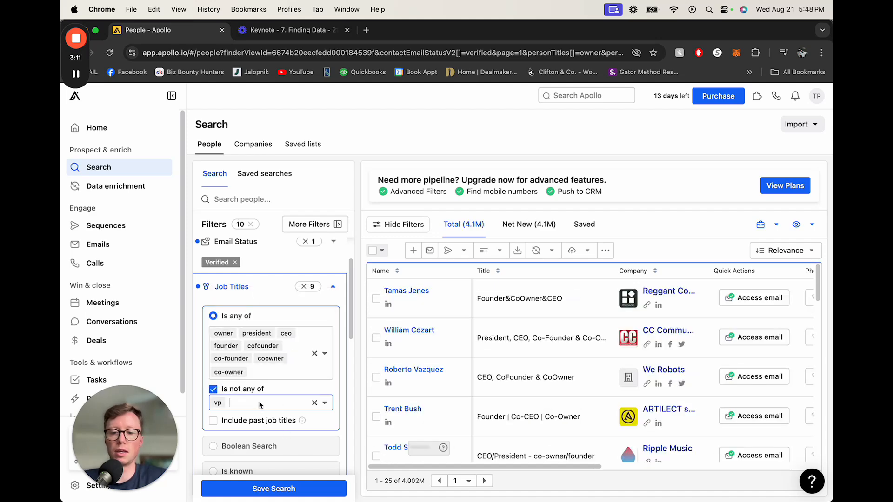
Step: Exclude the job titles vice president and vice as well
{"action": "type", "text": "vice"}
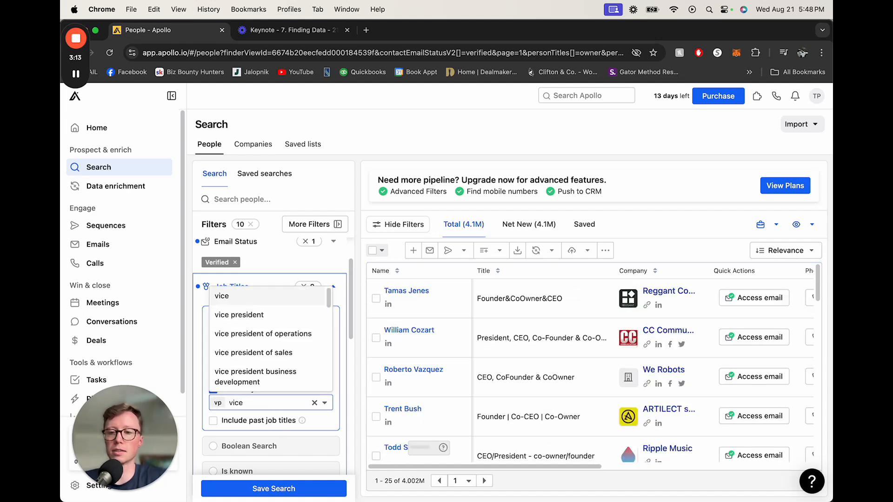
{"action": "left_click", "coordinate": [248, 315]}
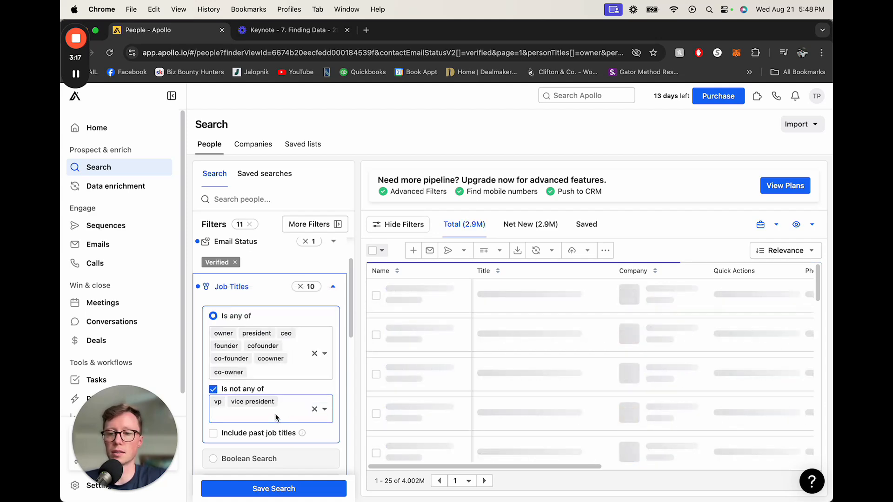
{"action": "type", "text": "ce"}
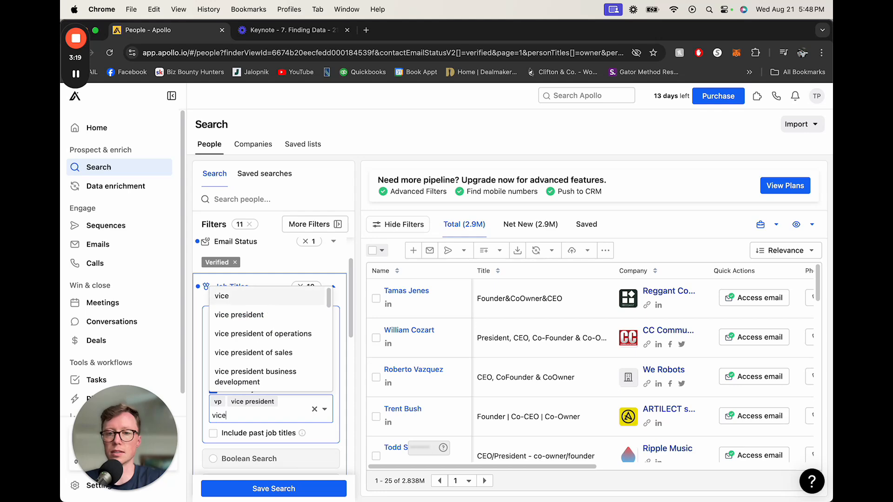
{"action": "key", "text": "Return"}
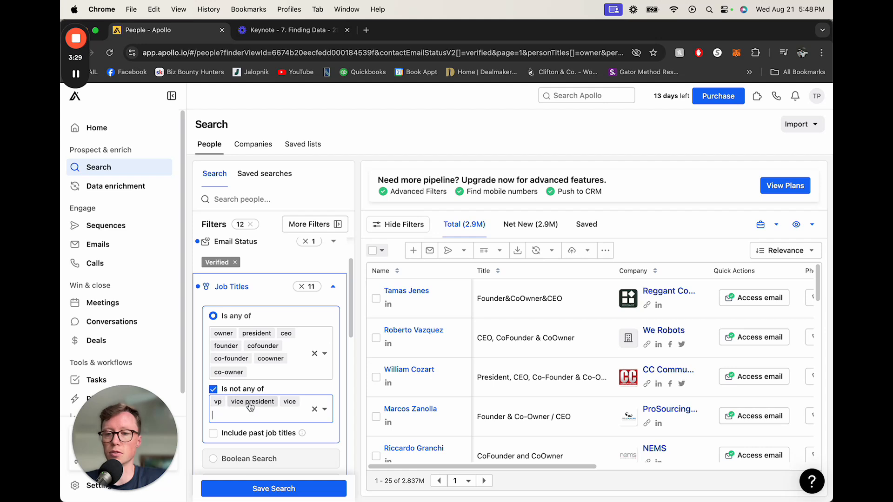
Step: Exclude the job title cfo and collapse the job title filter
{"action": "left_click", "coordinate": [284, 414]}
{"action": "type", "text": "cfo"}
{"action": "key", "text": "Return"}
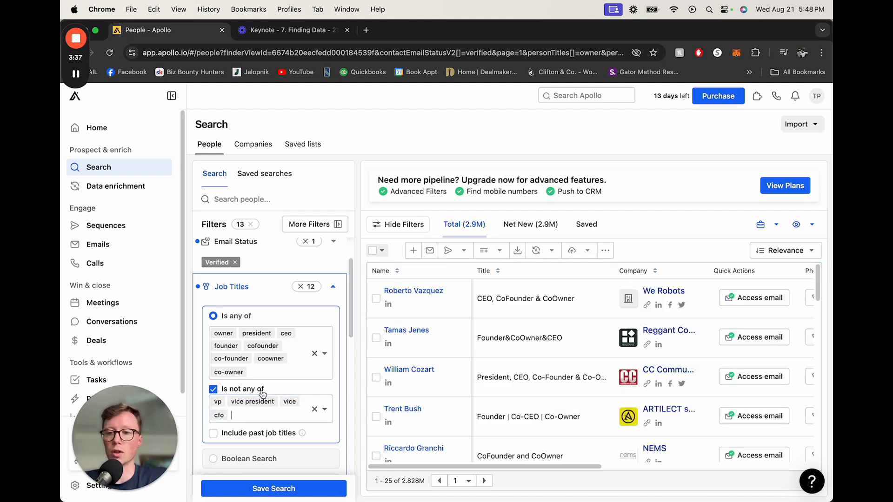
{"action": "left_click", "coordinate": [249, 288]}
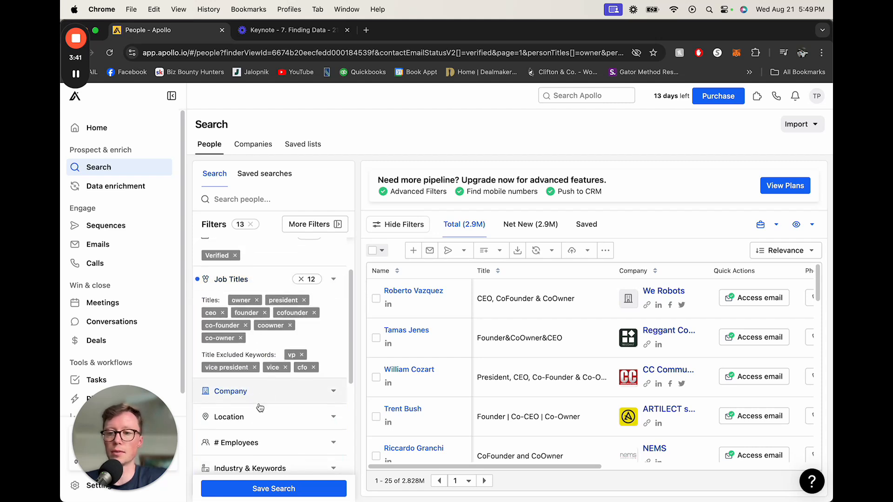
Step: Filter the contacts' location to Georgia, US
{"action": "left_click", "coordinate": [256, 419]}
{"action": "scroll", "coordinate": [263, 356], "scroll_direction": "down", "scroll_amount": 2}
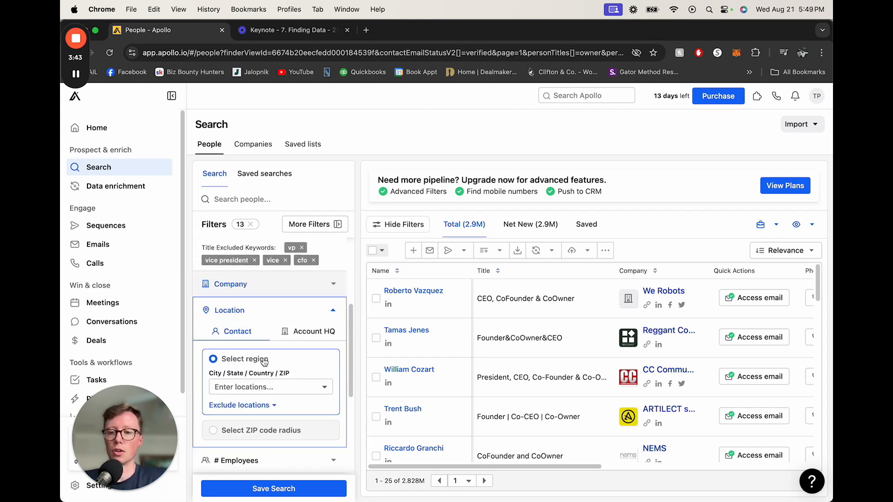
{"action": "left_click", "coordinate": [247, 387]}
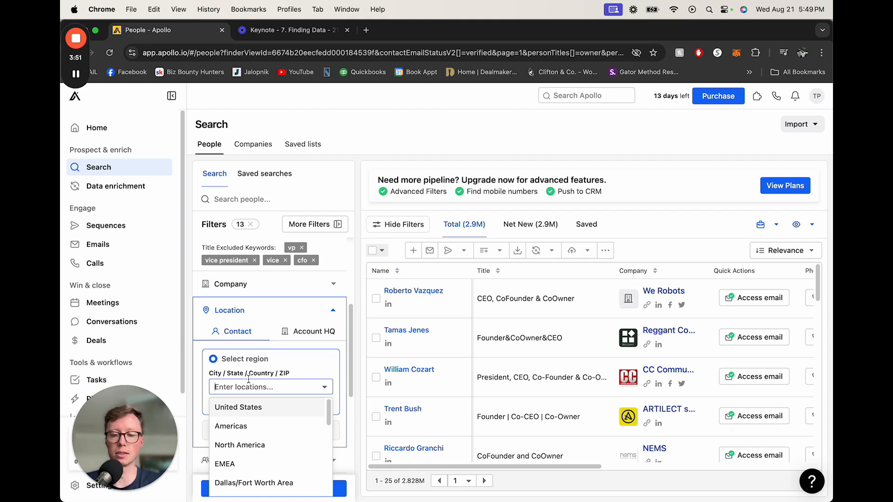
{"action": "type", "text": "geo"}
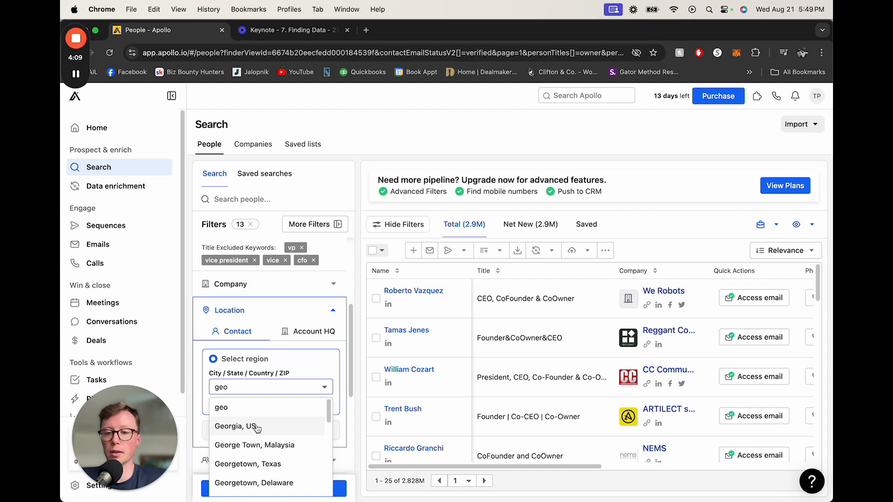
{"action": "left_click", "coordinate": [257, 426]}
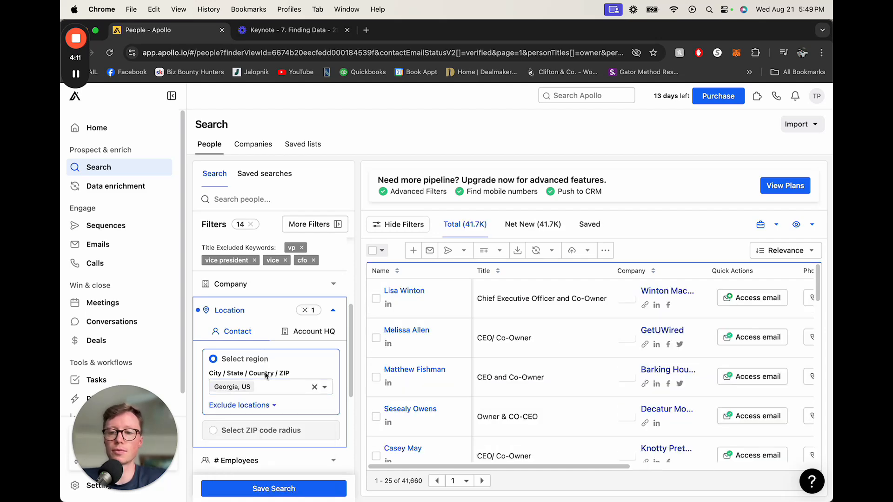
Step: Limit company size to the 1-10, 11-20 and 21-50 employee ranges, then collapse that filter
{"action": "scroll", "coordinate": [266, 374], "scroll_direction": "down", "scroll_amount": 2}
{"action": "left_click", "coordinate": [251, 407]}
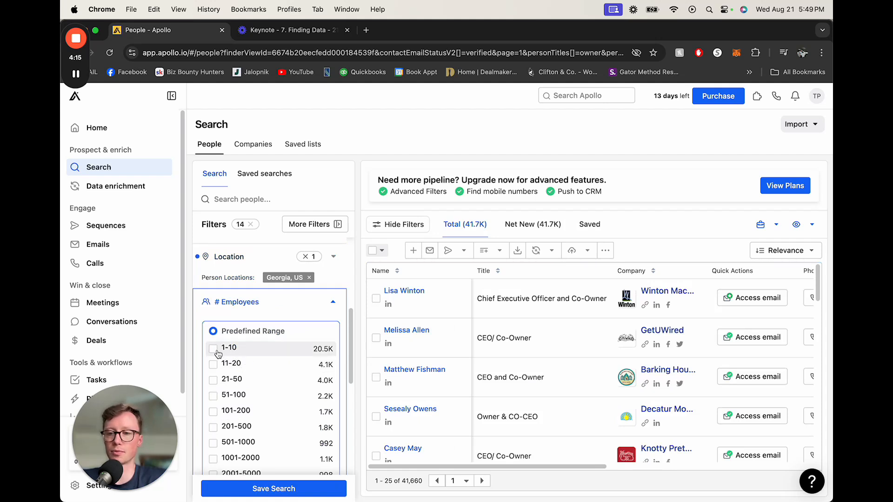
{"action": "left_click", "coordinate": [213, 380]}
{"action": "left_click", "coordinate": [214, 350]}
{"action": "left_click", "coordinate": [269, 361]}
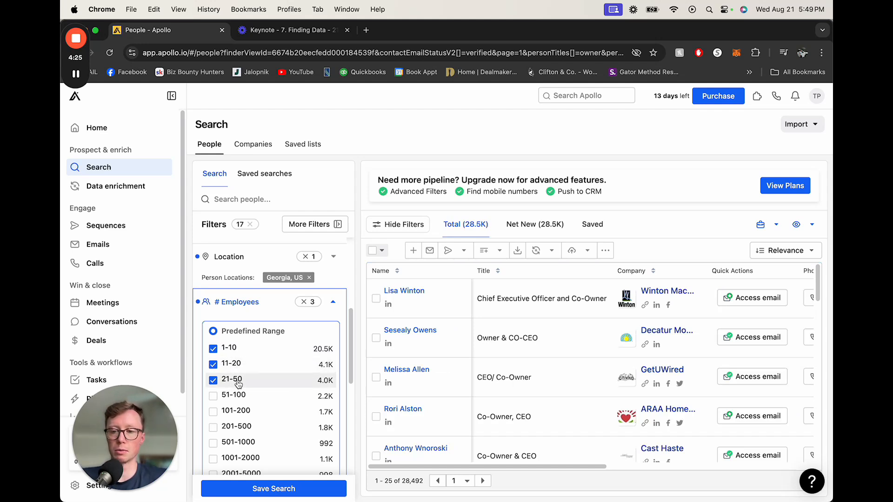
{"action": "scroll", "coordinate": [254, 368], "scroll_direction": "down", "scroll_amount": 2}
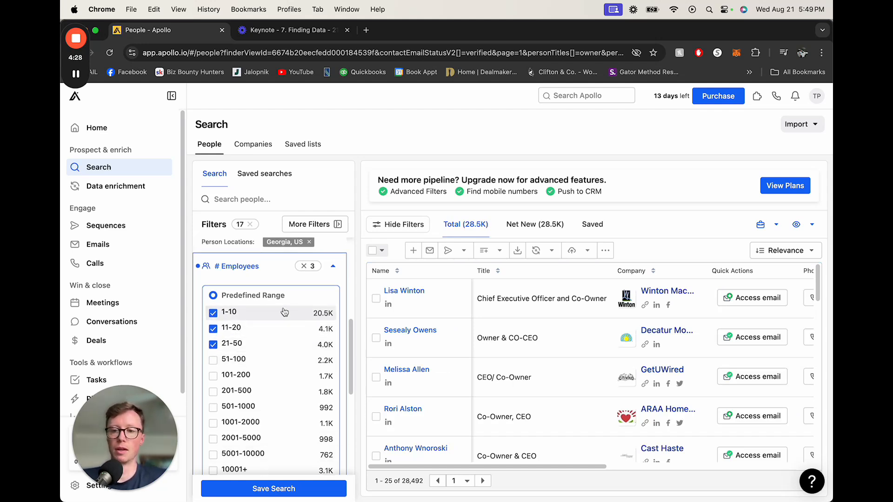
{"action": "left_click", "coordinate": [334, 268]}
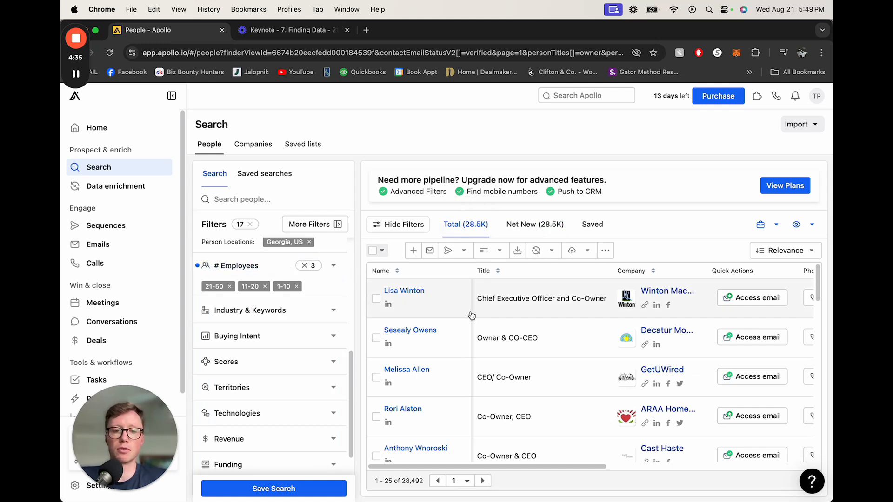
Step: Expand the Industry & Keywords filter and scroll across the results table's columns
{"action": "left_click", "coordinate": [263, 320]}
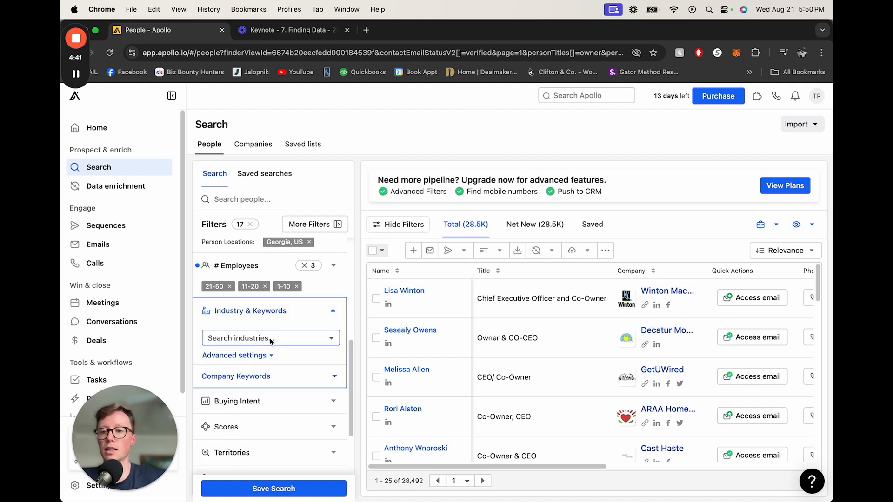
{"action": "left_click", "coordinate": [270, 339]}
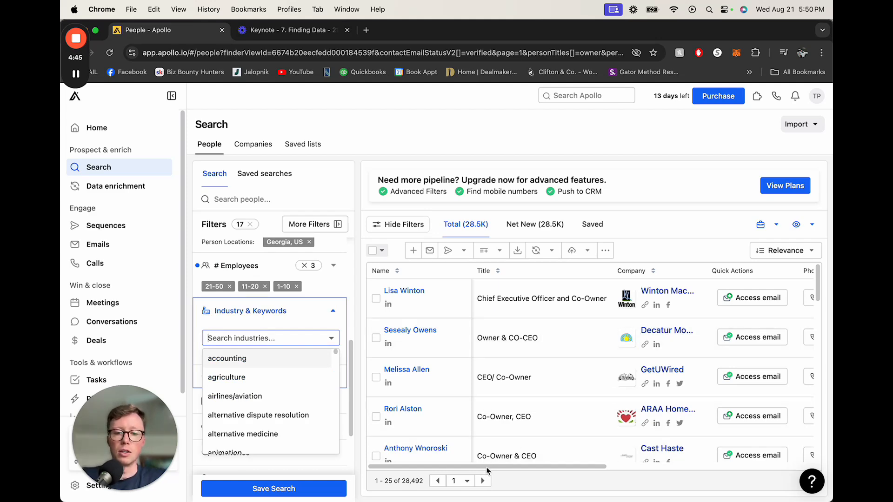
{"action": "left_click_drag", "start_coordinate": [489, 468], "coordinate": [693, 469]}
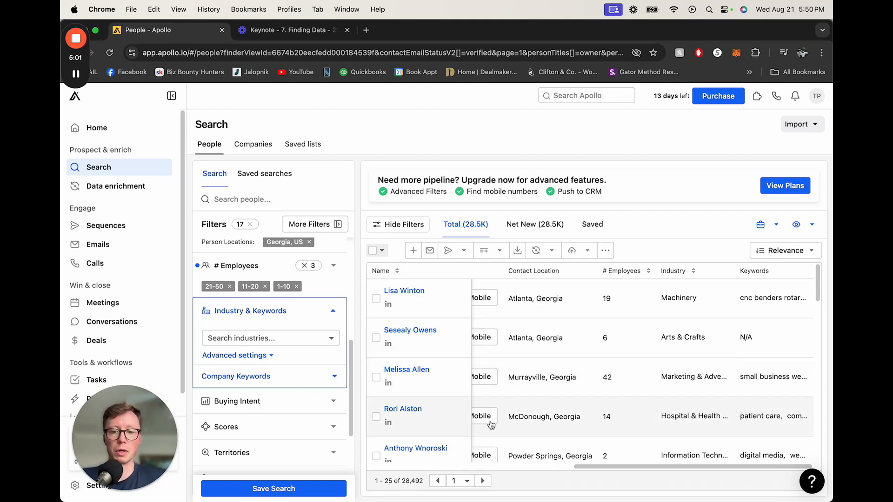
{"action": "left_click_drag", "start_coordinate": [623, 466], "coordinate": [448, 478]}
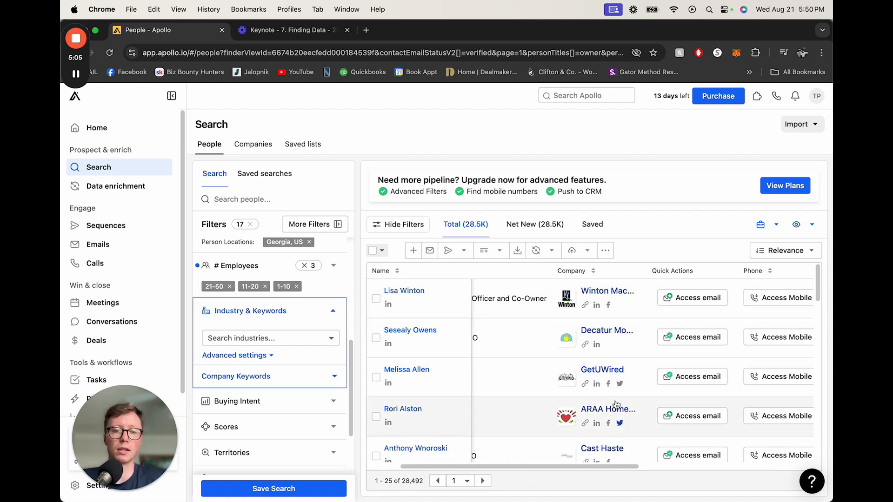
{"action": "left_click_drag", "start_coordinate": [592, 471], "coordinate": [549, 469]}
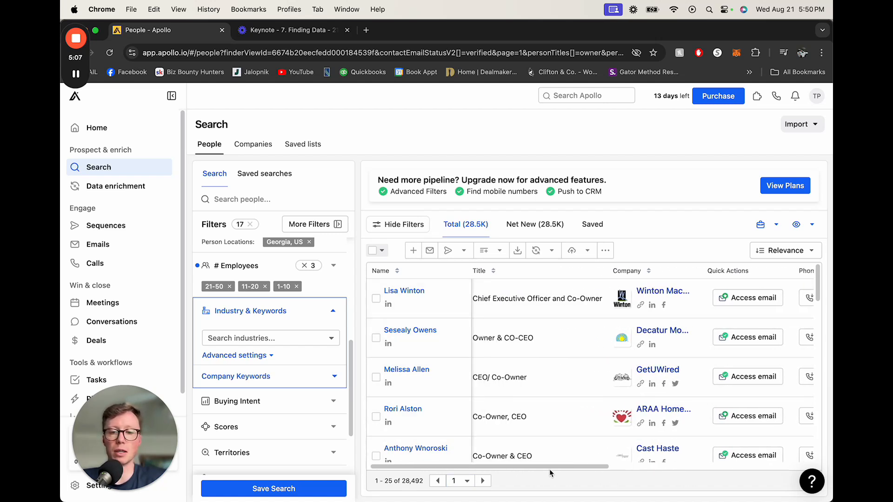
{"action": "left_click", "coordinate": [241, 332]}
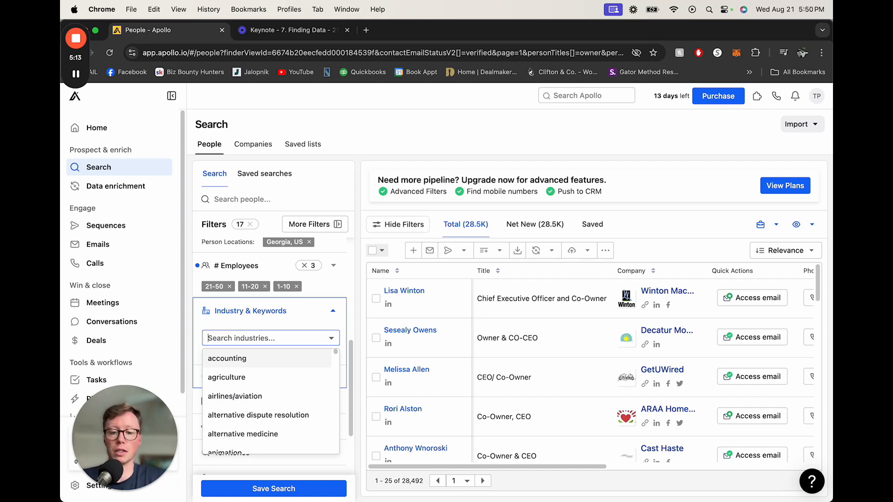
{"action": "type", "text": "rof"}
{"action": "key", "text": "BackSpace"}
{"action": "type", "text": "o"}
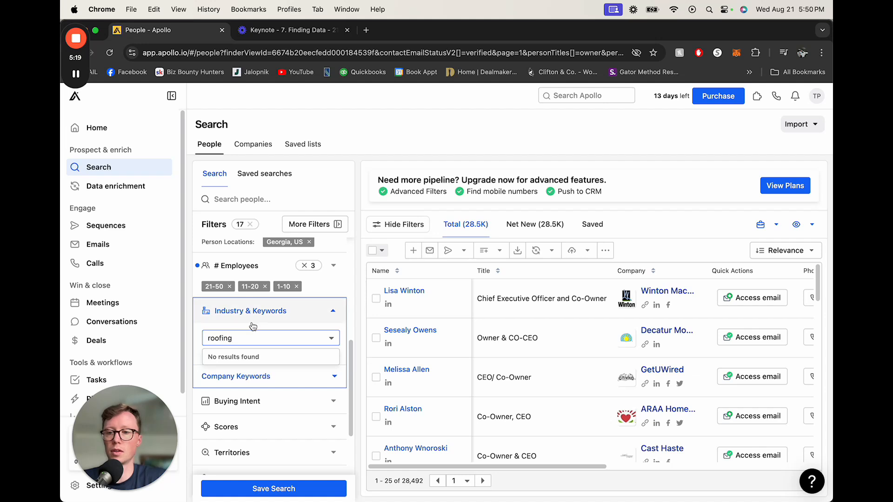
{"action": "key", "text": "BackSpace"}
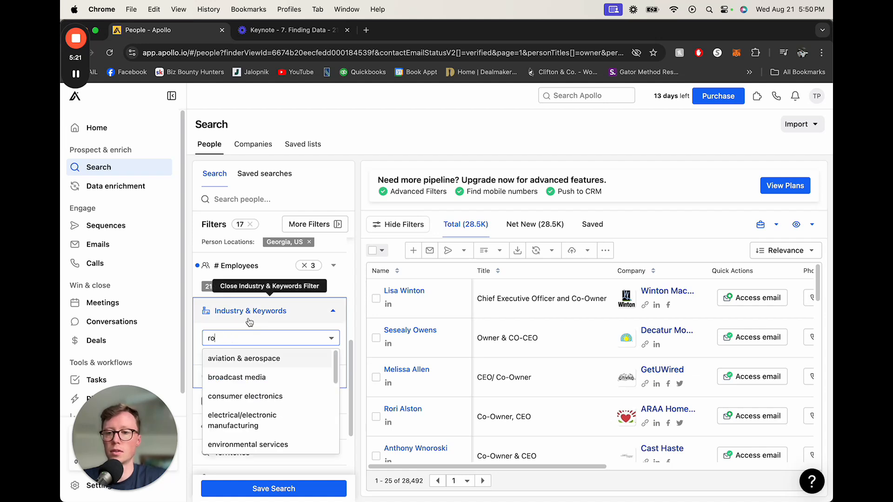
{"action": "key", "text": "BackSpace"}
{"action": "key", "text": "BackSpace"}
{"action": "left_click", "coordinate": [218, 323]}
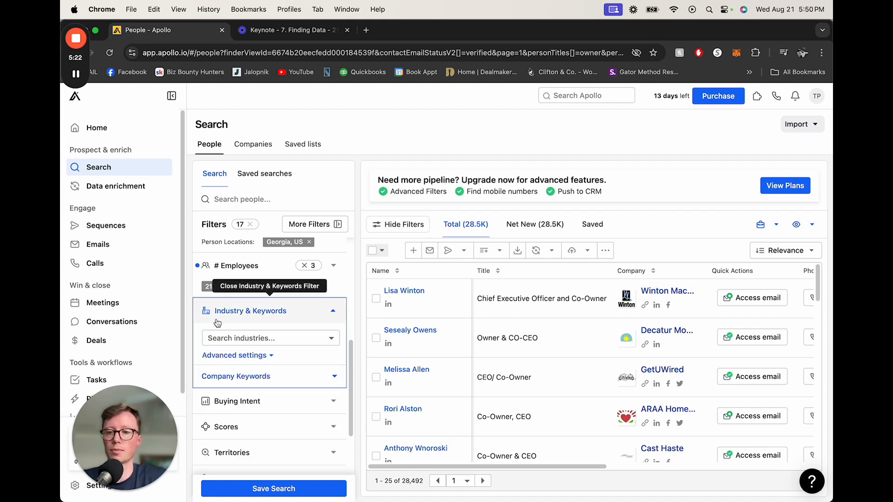
{"action": "left_click", "coordinate": [254, 339]}
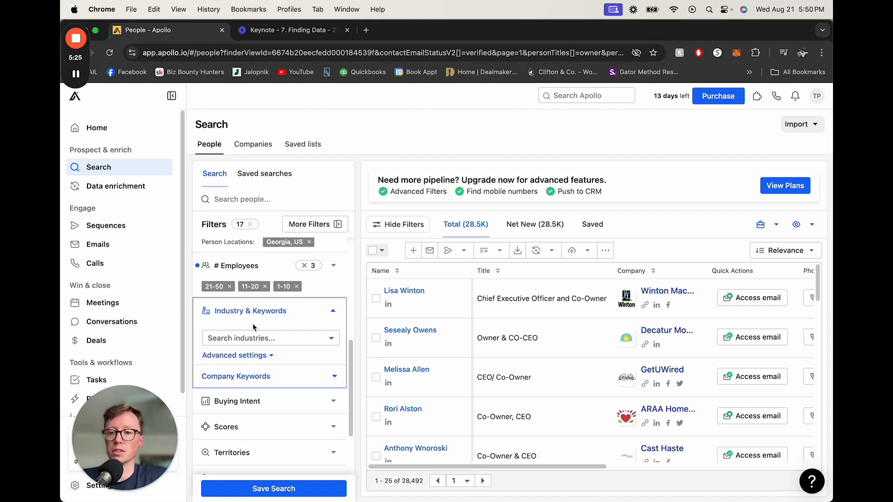
Step: Open the Company Keywords filter and include the keywords roofing and roof repair
{"action": "left_click", "coordinate": [257, 377]}
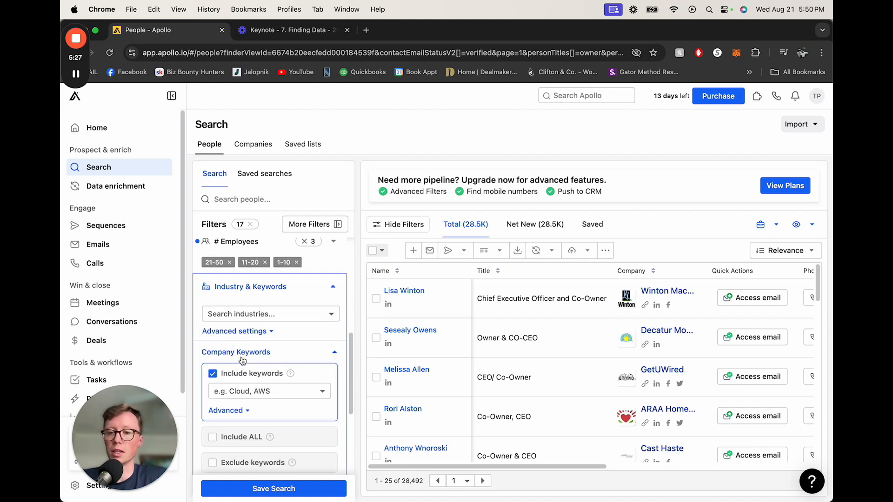
{"action": "left_click", "coordinate": [263, 392]}
{"action": "type", "text": "roofing"}
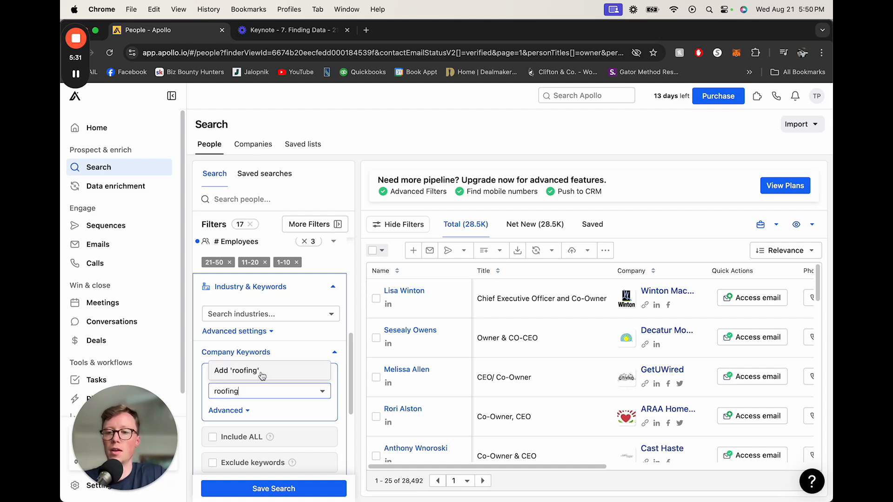
{"action": "left_click", "coordinate": [265, 375]}
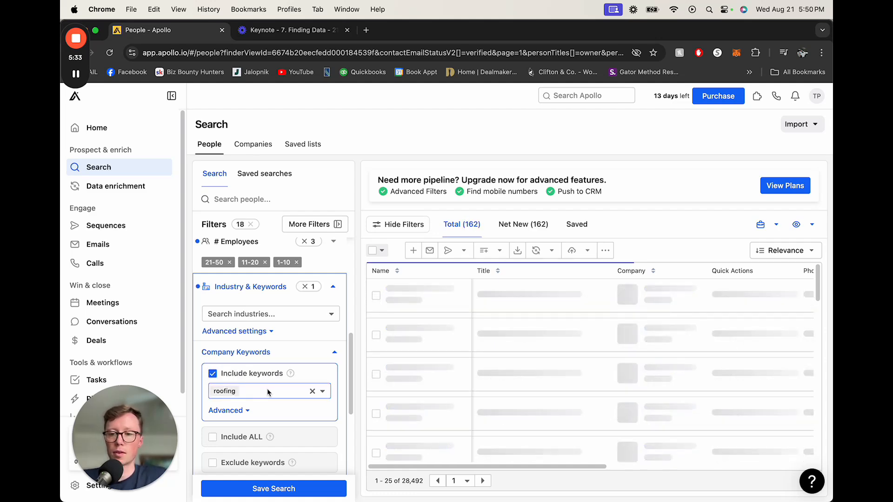
{"action": "type", "text": "roof re"}
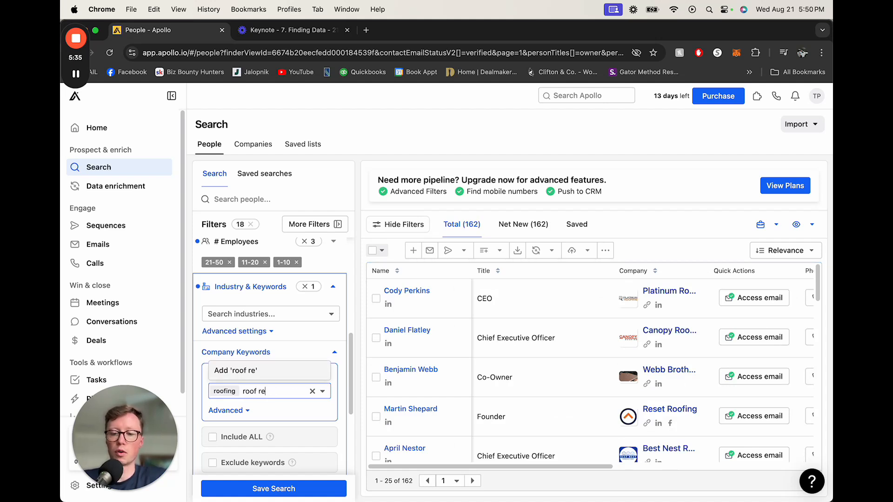
{"action": "type", "text": "pair"}
{"action": "key", "text": "Return"}
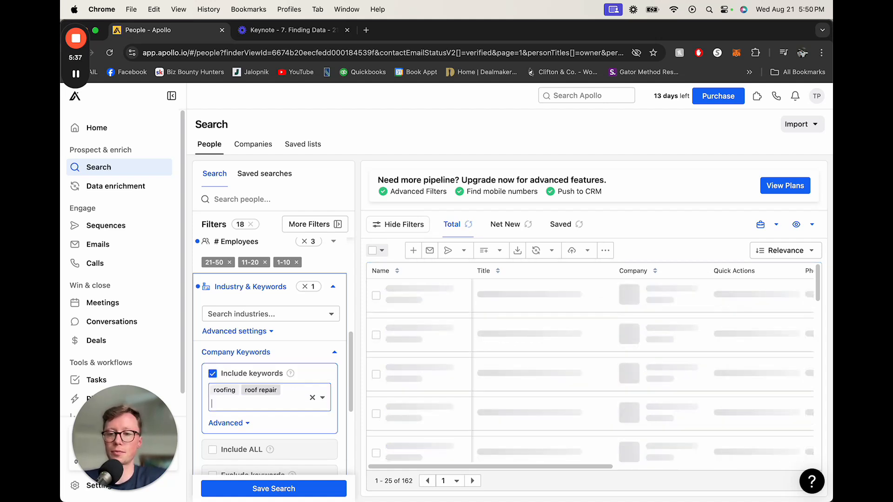
Step: Add roof service and roofing installtion to the included company keywords
{"action": "type", "text": "roo"}
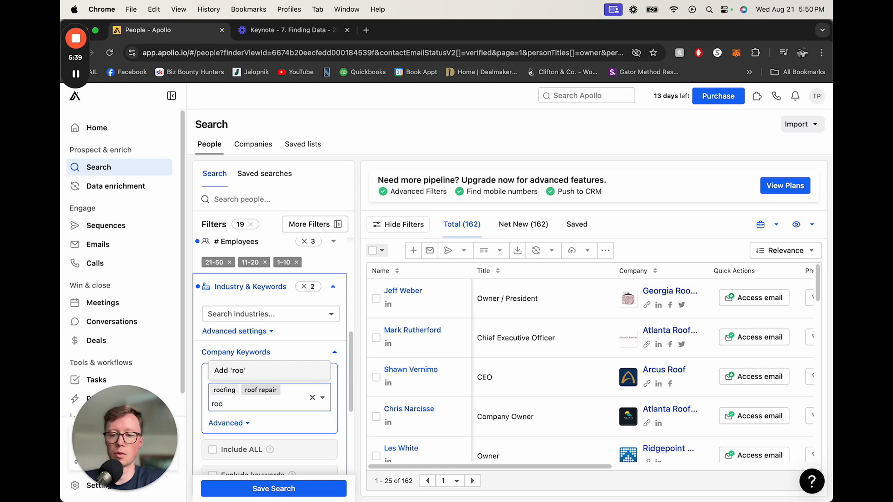
{"action": "type", "text": "f servic"}
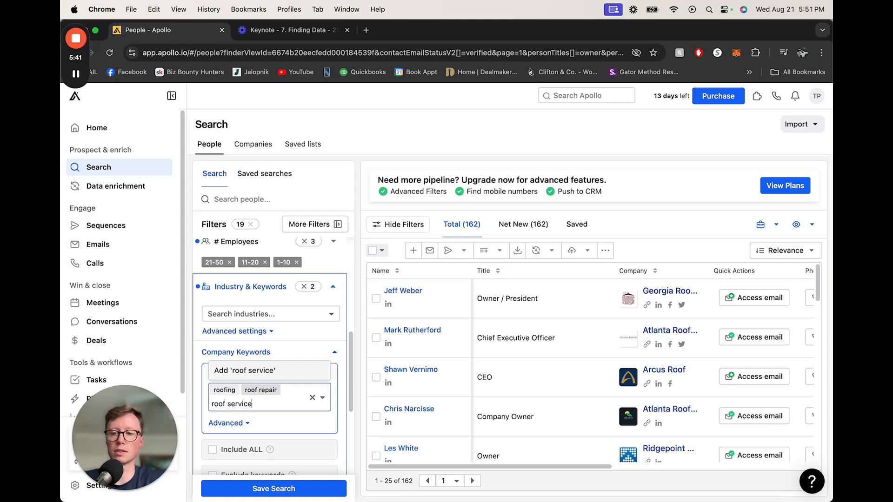
{"action": "type", "text": "e"}
{"action": "key", "text": "Return"}
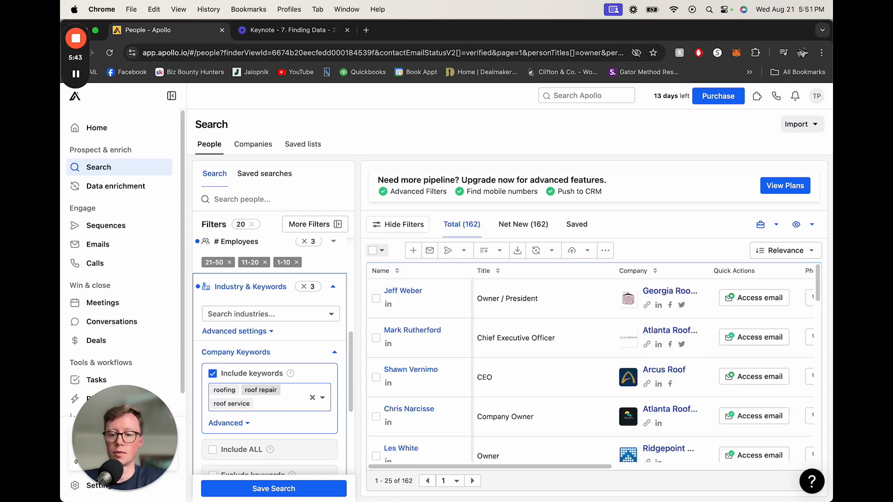
{"action": "type", "text": "roofing install"}
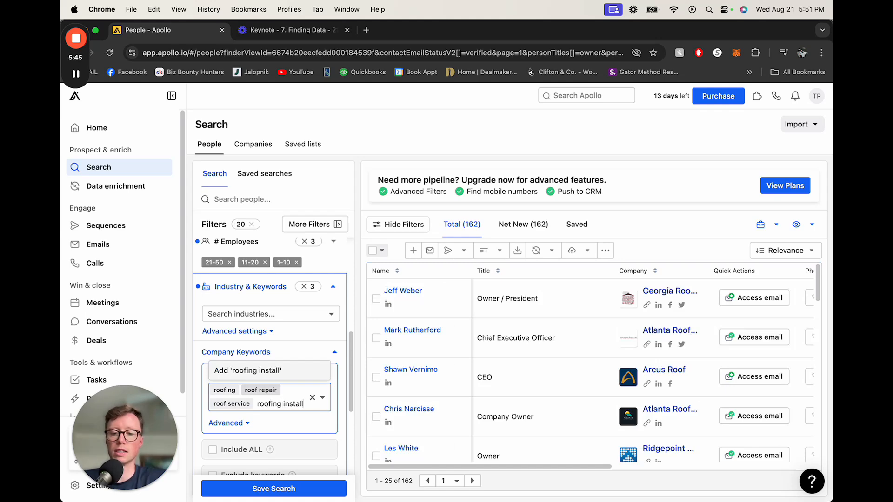
{"action": "type", "text": "tion"}
{"action": "key", "text": "Return"}
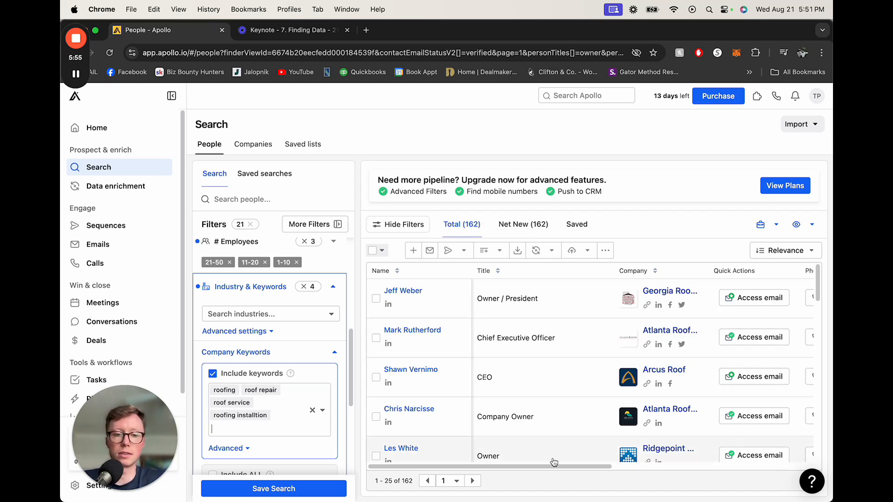
Step: Add decking, deck and deck repair to the included company keywords
{"action": "left_click_drag", "start_coordinate": [557, 466], "coordinate": [747, 457]}
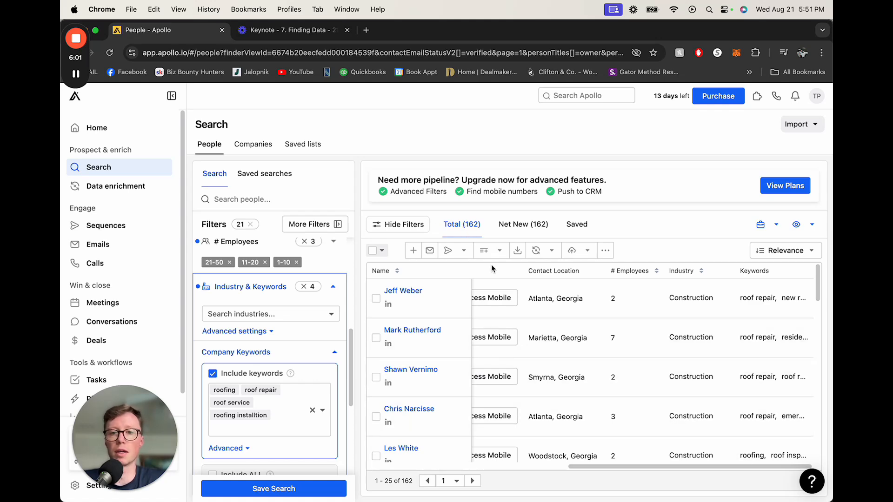
{"action": "left_click_drag", "start_coordinate": [666, 466], "coordinate": [402, 442]}
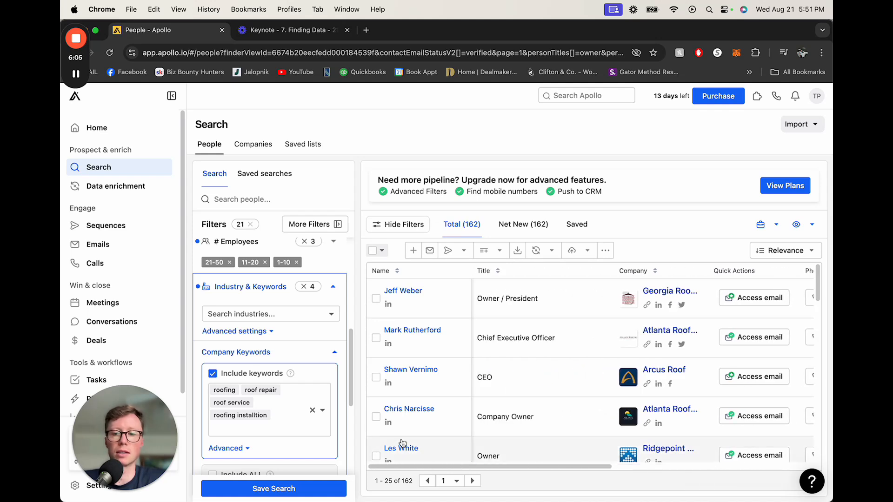
{"action": "left_click", "coordinate": [233, 430]}
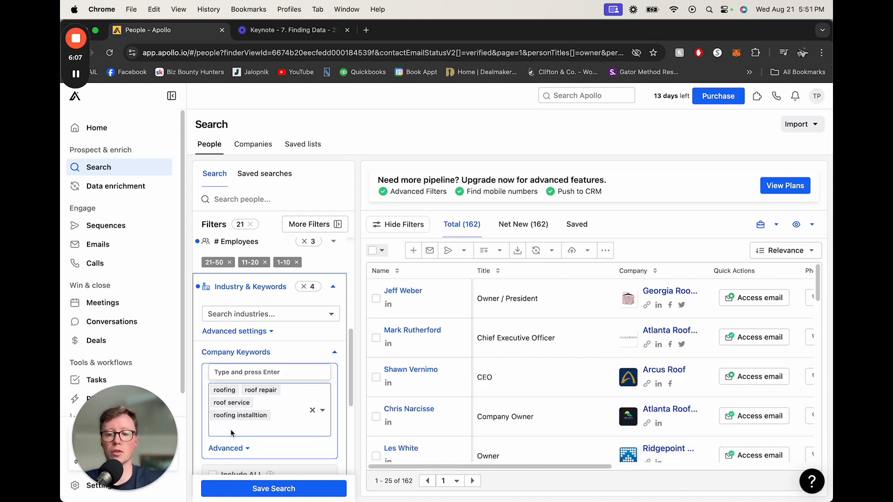
{"action": "type", "text": "decking"}
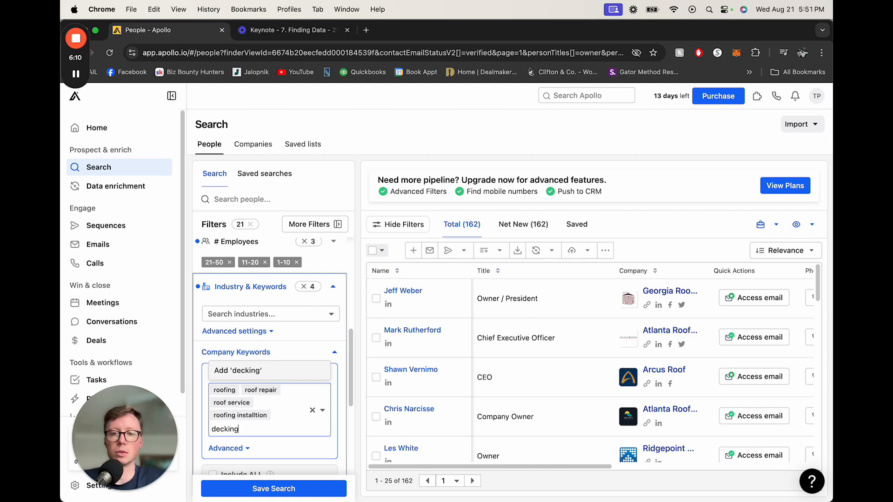
{"action": "key", "text": "Return"}
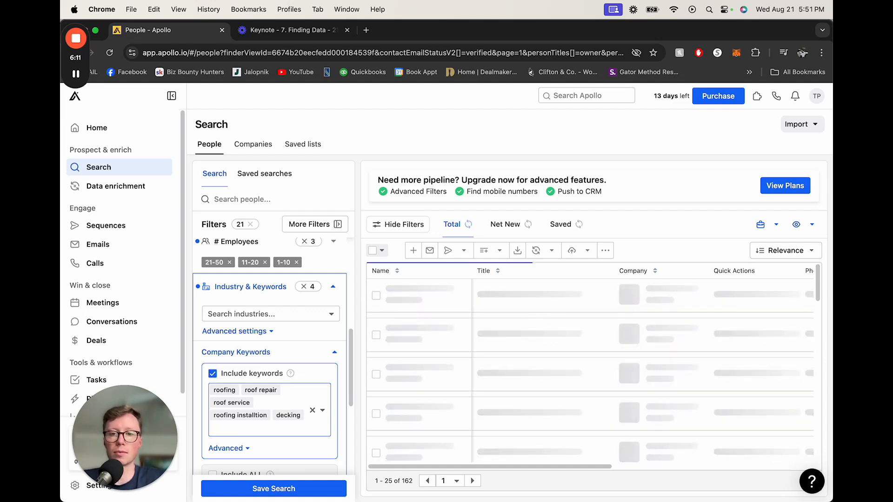
{"action": "type", "text": "de"}
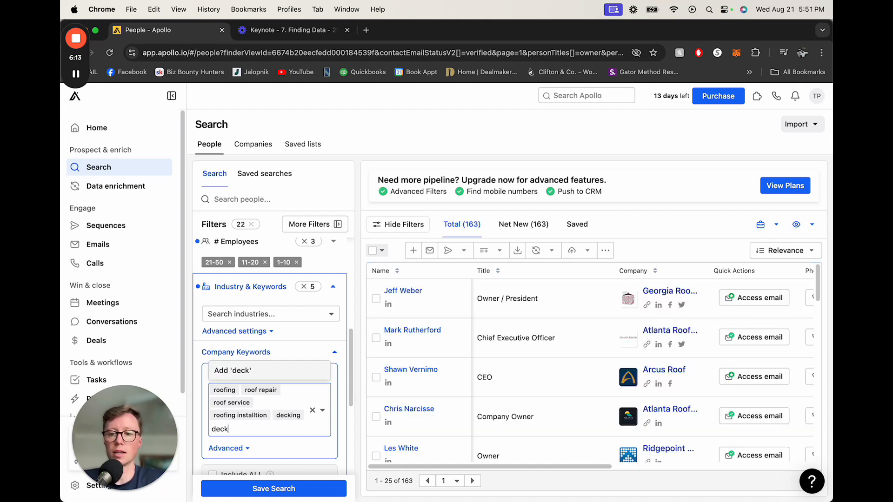
{"action": "type", "text": "ck"}
{"action": "key", "text": "Return"}
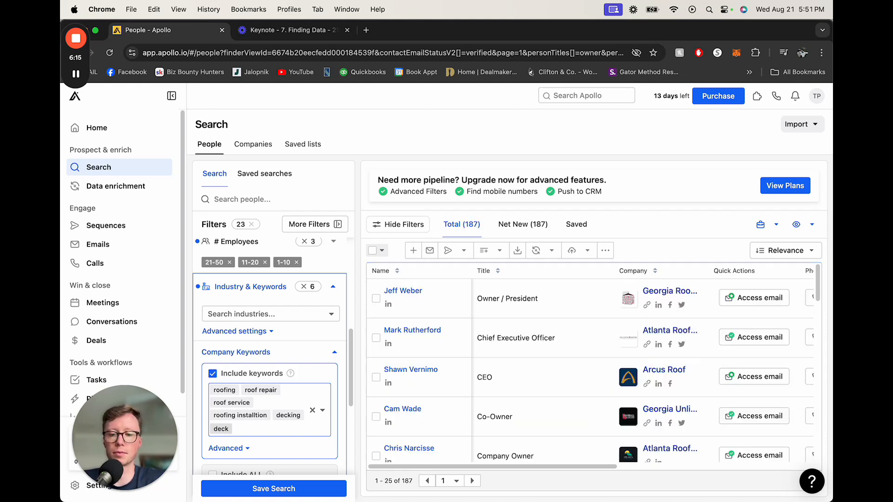
{"action": "type", "text": "deck rep"}
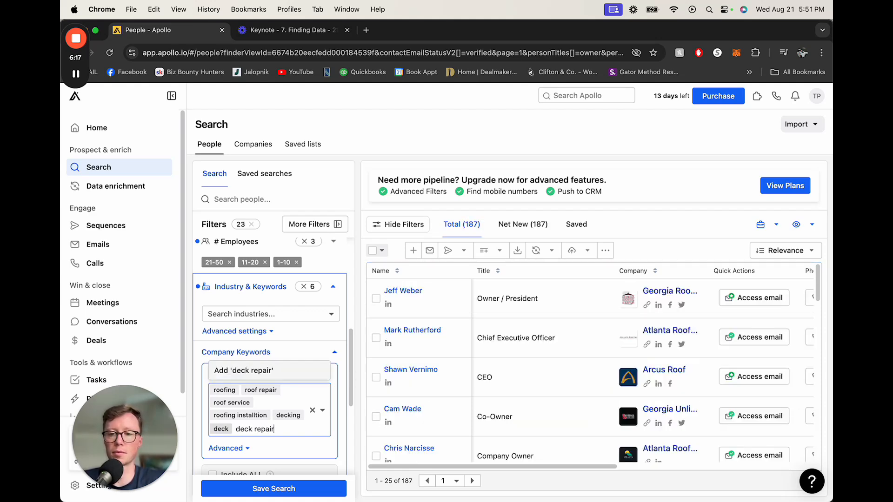
{"action": "type", "text": "air"}
{"action": "key", "text": "Return"}
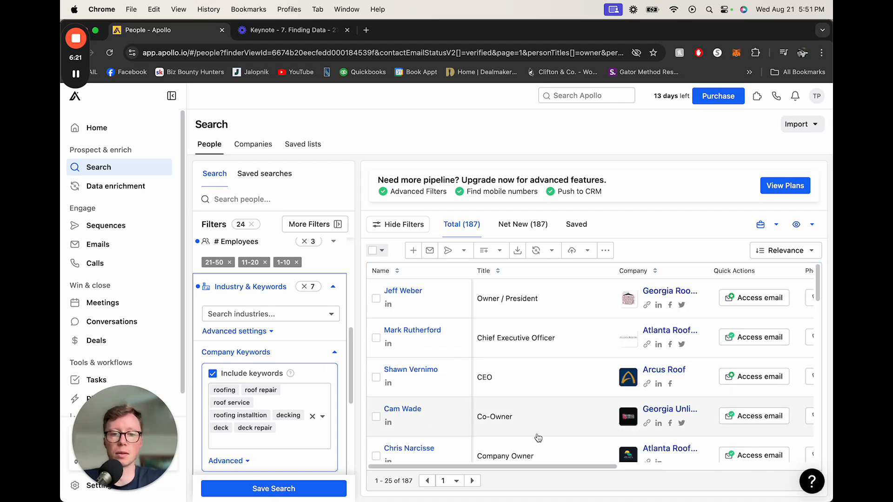
Step: Clear all roofing keywords and include accounting and cpa as company keywords instead
{"action": "scroll", "coordinate": [512, 423], "scroll_direction": "down", "scroll_amount": 2}
{"action": "scroll", "coordinate": [512, 423], "scroll_direction": "down", "scroll_amount": 10}
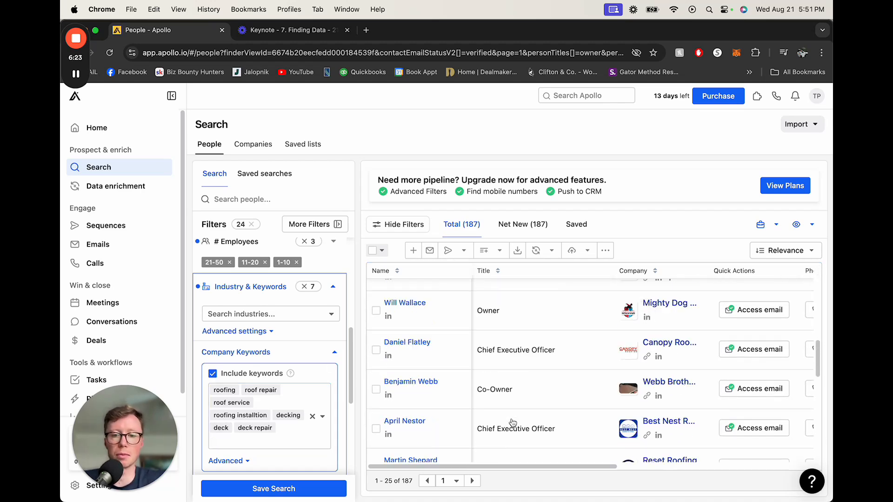
{"action": "scroll", "coordinate": [512, 424], "scroll_direction": "down", "scroll_amount": 7}
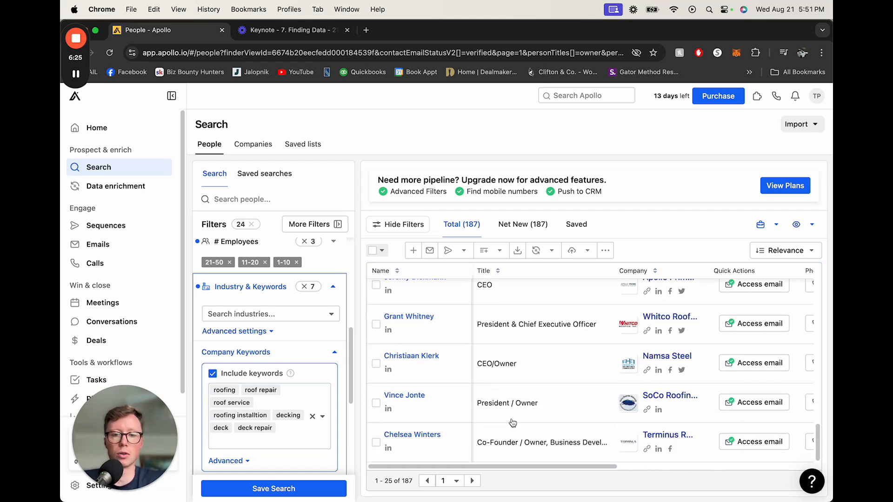
{"action": "scroll", "coordinate": [512, 423], "scroll_direction": "up", "scroll_amount": 15}
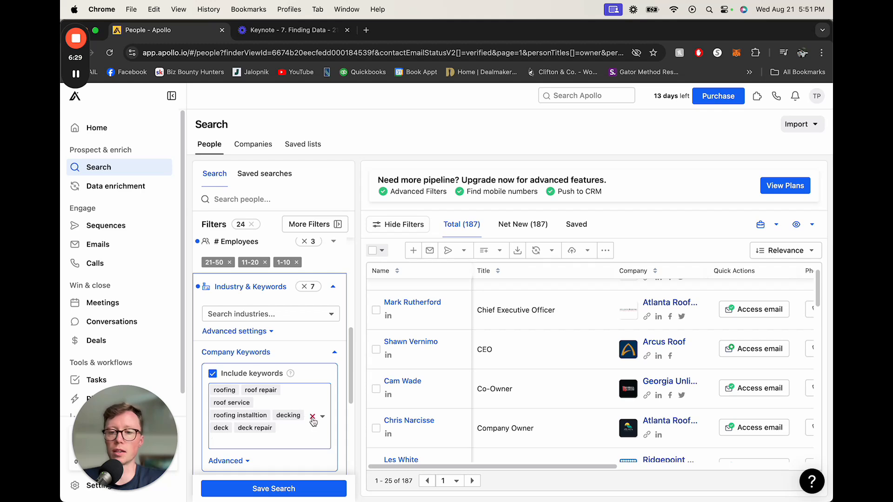
{"action": "left_click", "coordinate": [312, 417]}
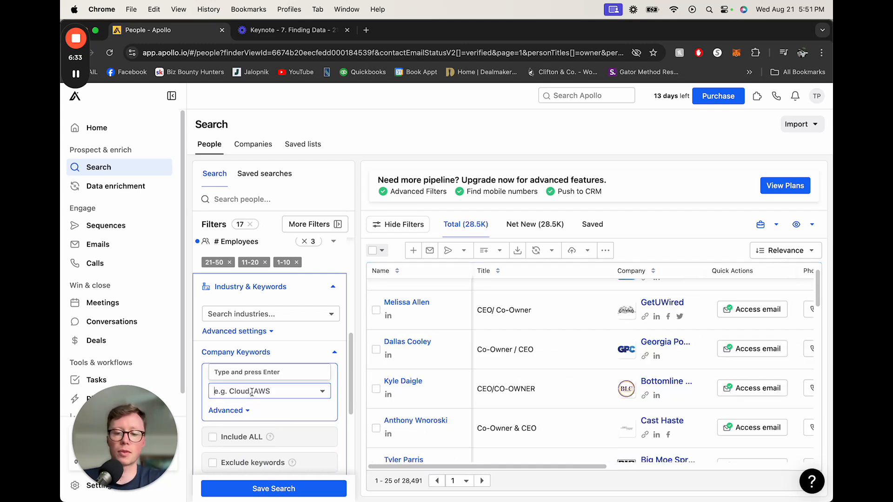
{"action": "type", "text": "accounting"}
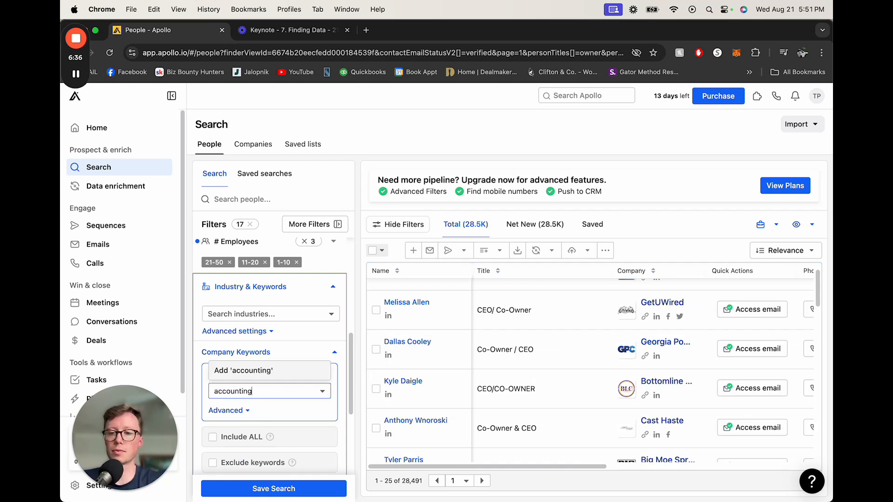
{"action": "key", "text": "Return"}
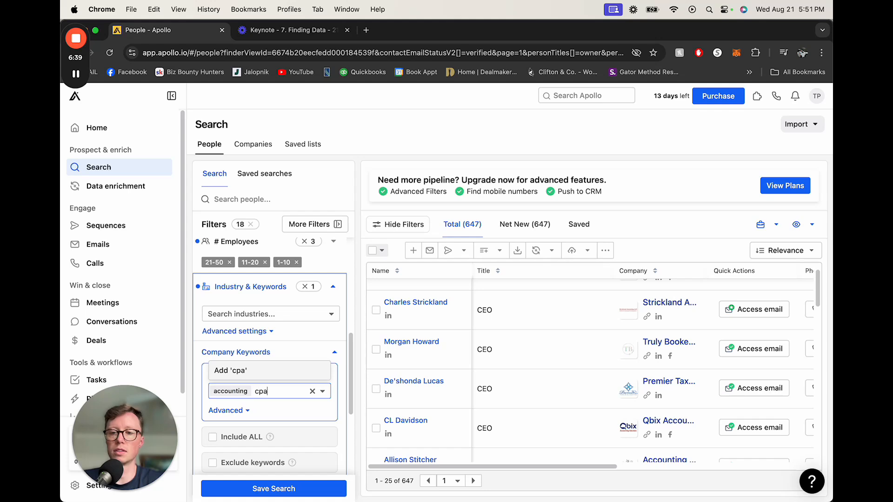
{"action": "key", "text": "Return"}
Step: Add book keeping to the included company keywords
{"action": "type", "text": "book keepin"}
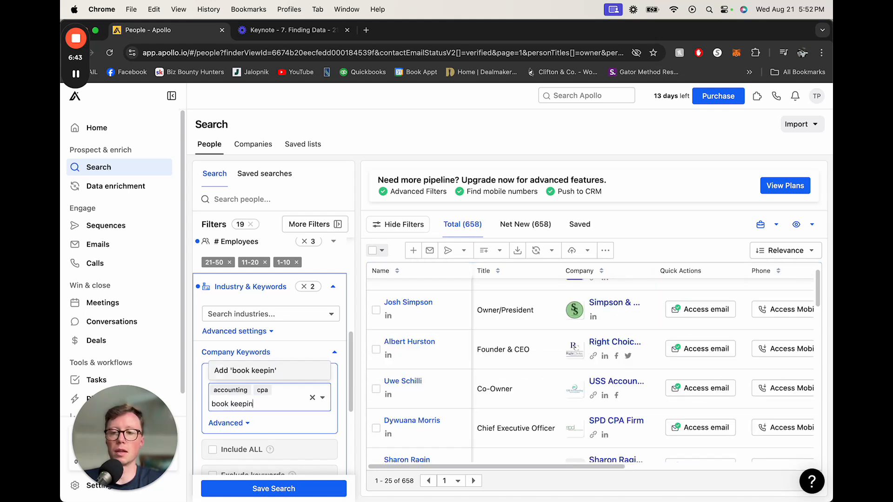
{"action": "type", "text": "g"}
{"action": "key", "text": "Return"}
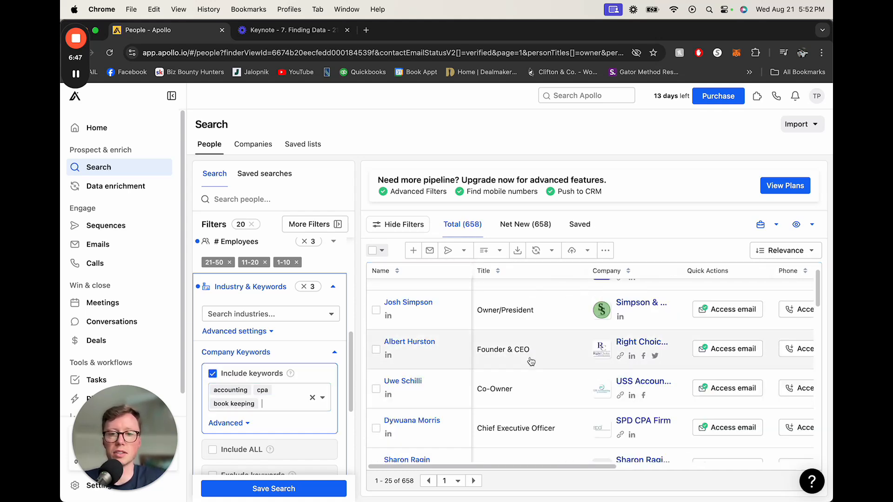
{"action": "scroll", "coordinate": [556, 366], "scroll_direction": "down", "scroll_amount": 2}
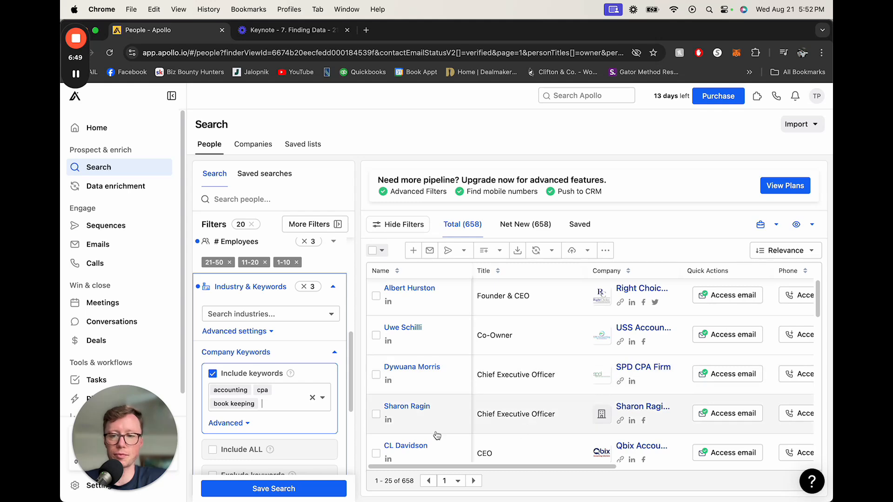
{"action": "scroll", "coordinate": [249, 364], "scroll_direction": "down", "scroll_amount": 5}
{"action": "scroll", "coordinate": [248, 364], "scroll_direction": "up", "scroll_amount": 5}
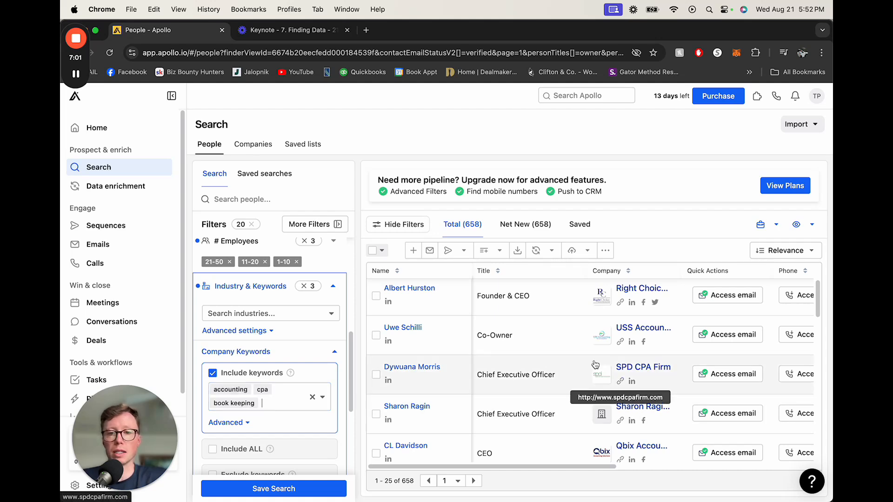
{"action": "scroll", "coordinate": [533, 370], "scroll_direction": "up", "scroll_amount": 2}
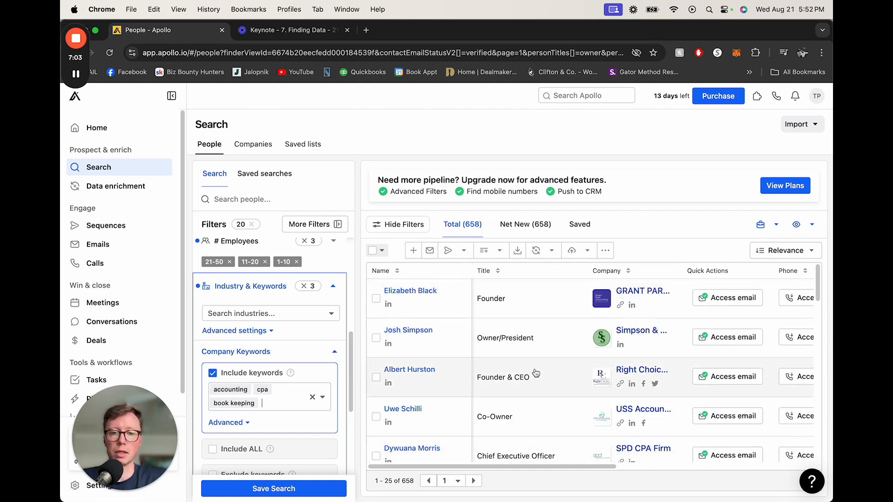
Step: Try including the accounting industry, then clear that industry selection
{"action": "scroll", "coordinate": [534, 373], "scroll_direction": "down", "scroll_amount": 5}
{"action": "scroll", "coordinate": [535, 373], "scroll_direction": "down", "scroll_amount": 4}
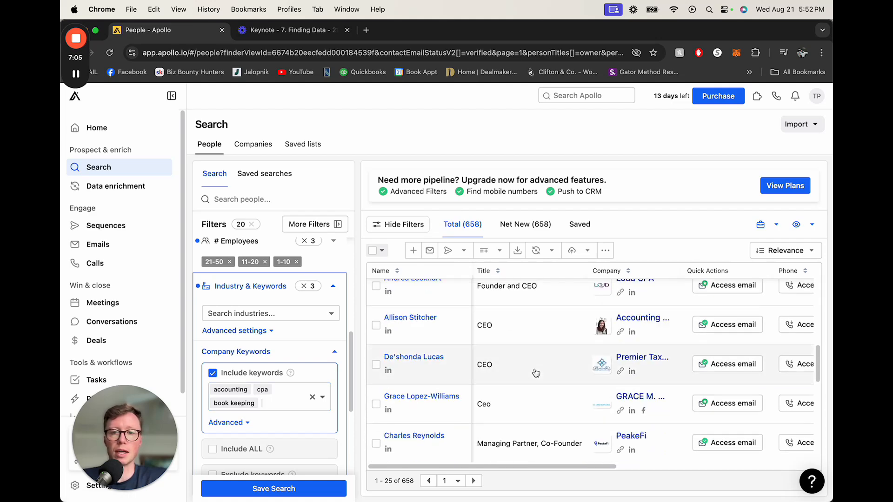
{"action": "left_click", "coordinate": [269, 314]}
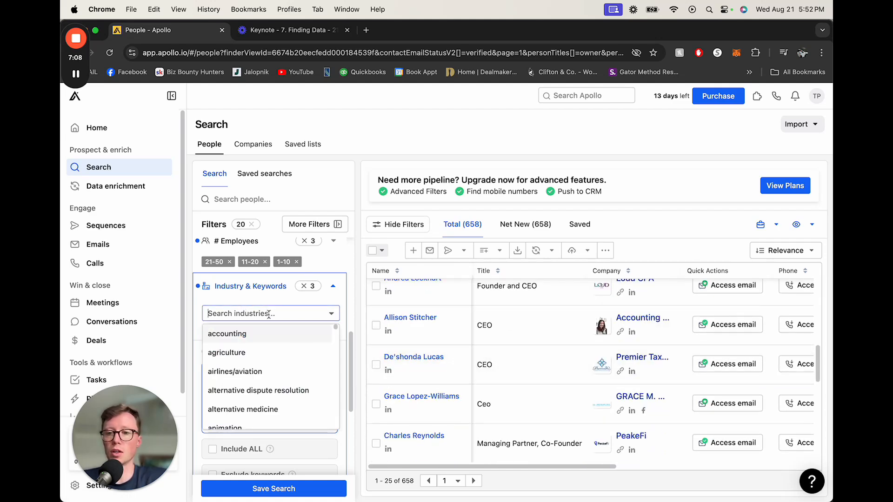
{"action": "left_click", "coordinate": [245, 339]}
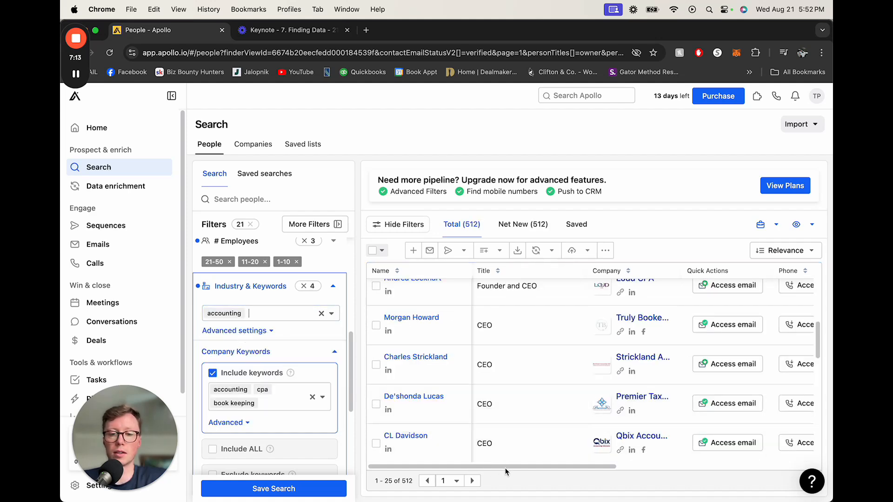
{"action": "left_click_drag", "start_coordinate": [506, 467], "coordinate": [716, 457]}
{"action": "scroll", "coordinate": [698, 443], "scroll_direction": "up", "scroll_amount": 5}
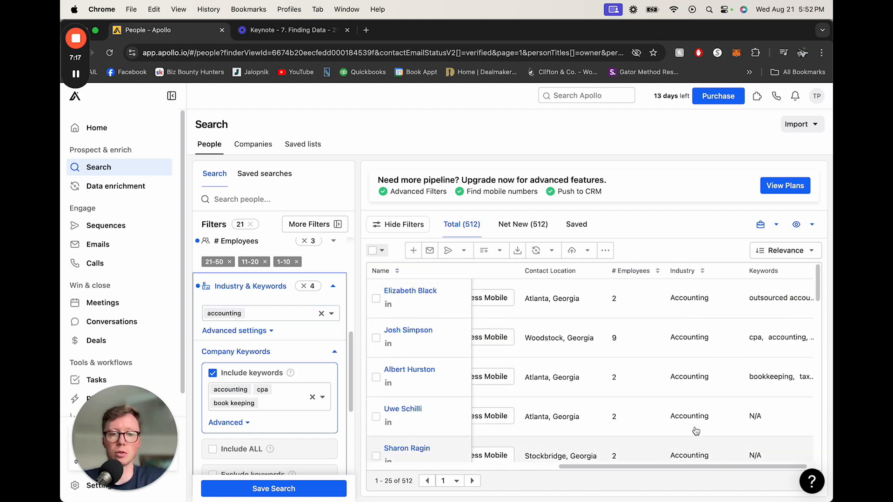
{"action": "left_click", "coordinate": [321, 315]}
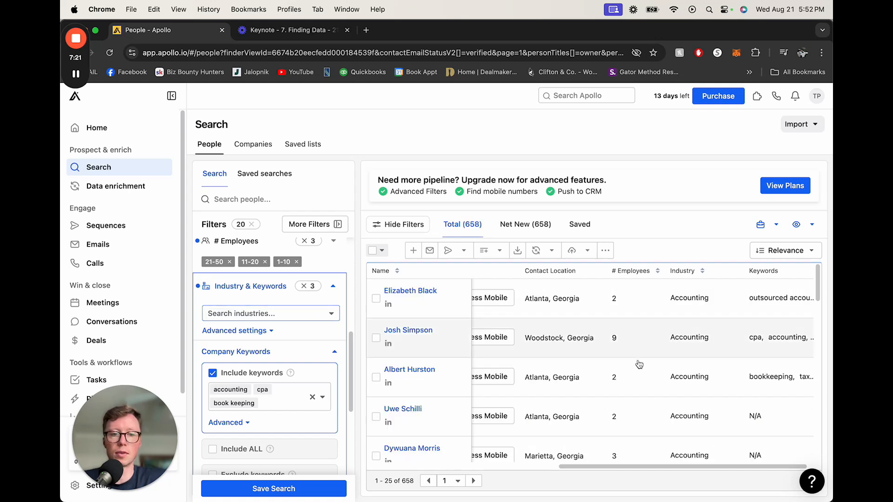
Step: Sort the people results by industry
{"action": "left_click", "coordinate": [704, 273]}
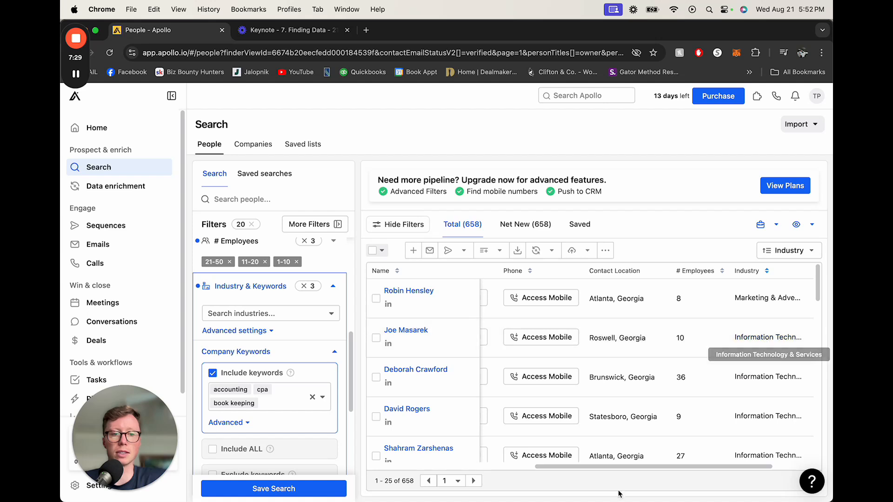
{"action": "left_click_drag", "start_coordinate": [599, 466], "coordinate": [638, 467]}
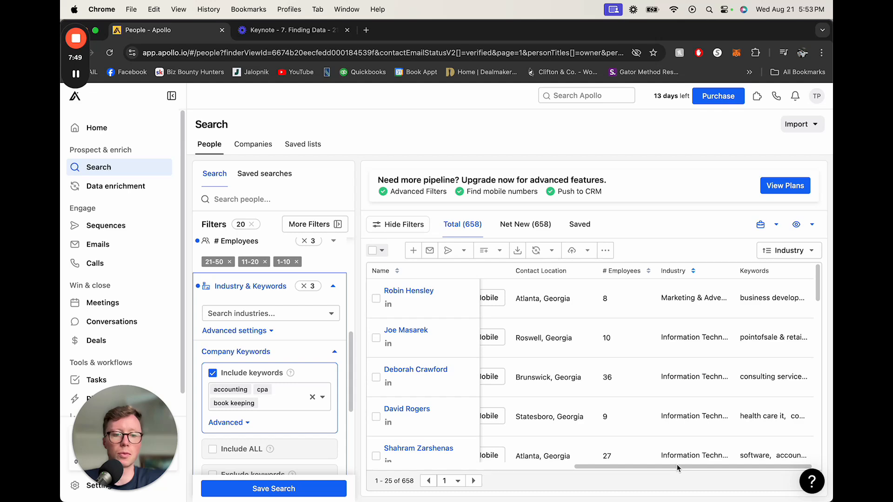
{"action": "left_click_drag", "start_coordinate": [677, 466], "coordinate": [479, 462]}
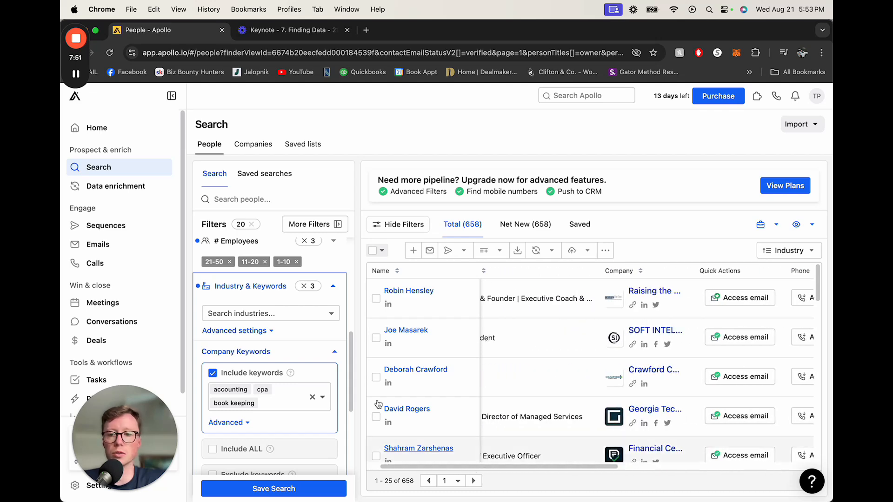
Step: Open the advanced industry settings and exclude the computer software industry
{"action": "left_click", "coordinate": [248, 331]}
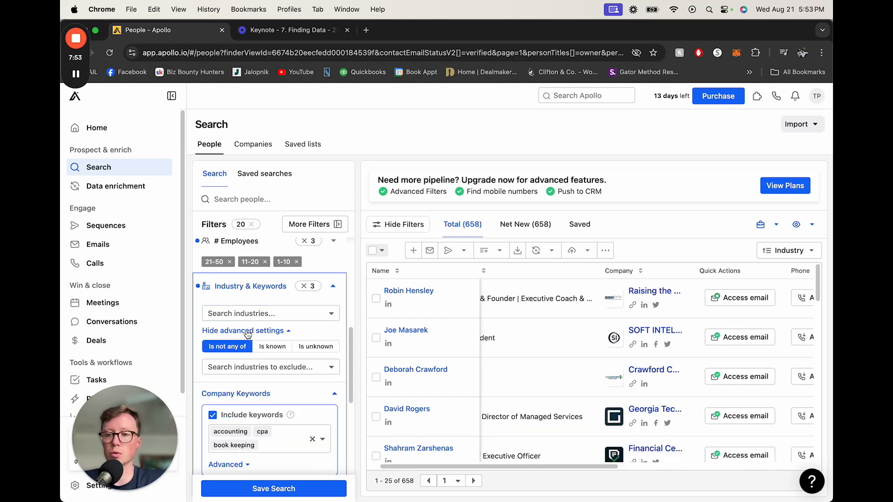
{"action": "left_click", "coordinate": [265, 364]}
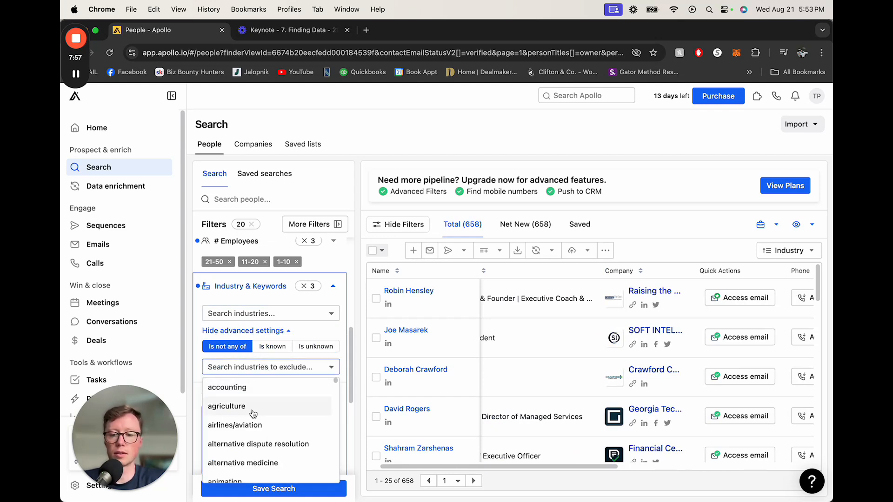
{"action": "type", "text": "sof"}
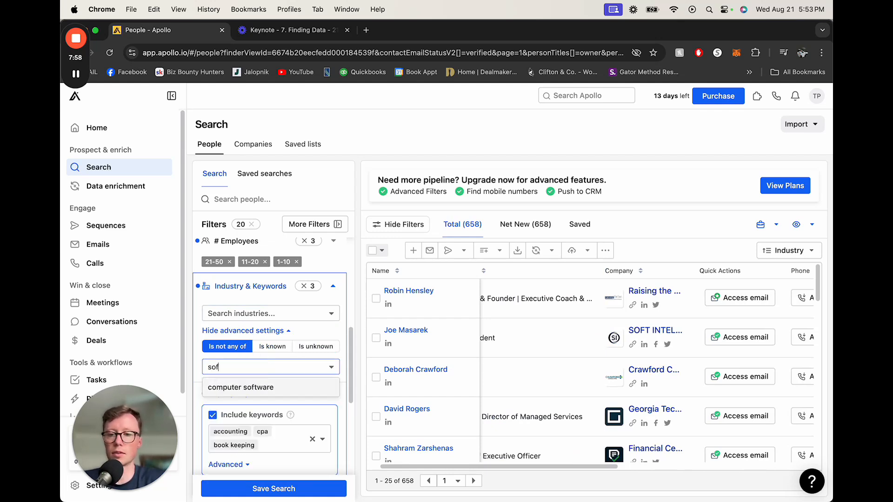
{"action": "left_click", "coordinate": [294, 389]}
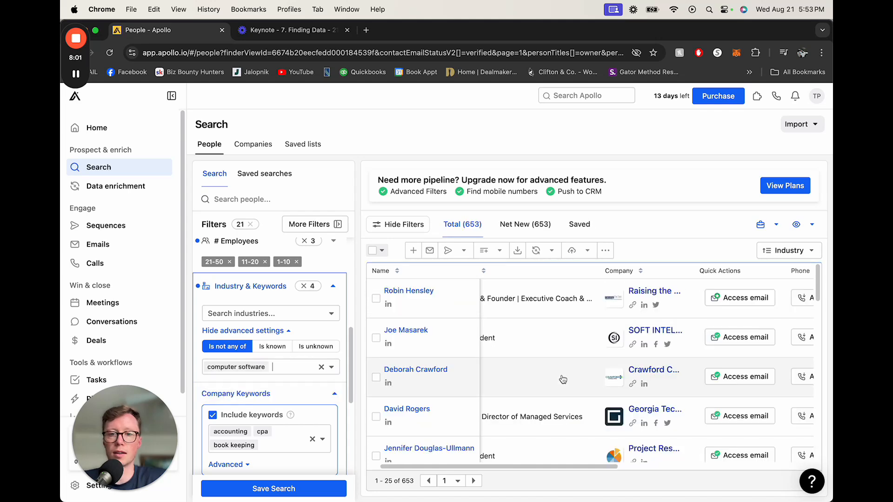
{"action": "left_click_drag", "start_coordinate": [580, 466], "coordinate": [756, 465]}
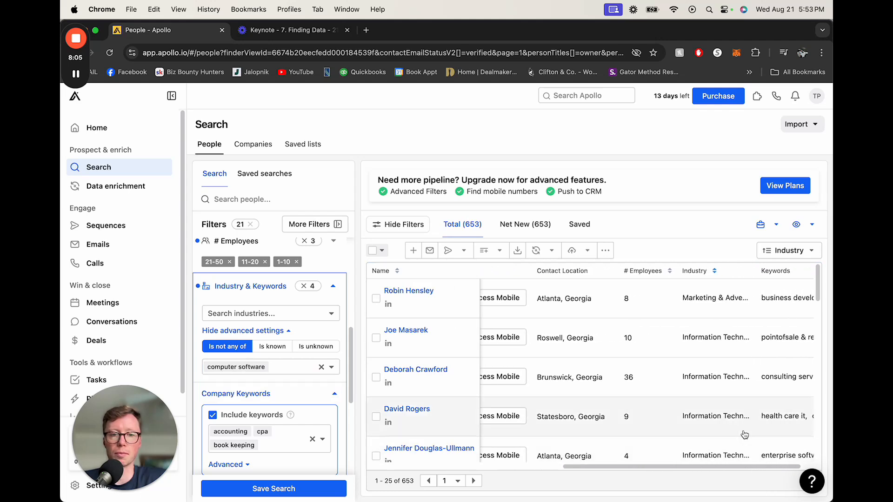
Step: Add marketing & advertising to the excluded industries
{"action": "left_click", "coordinate": [281, 369]}
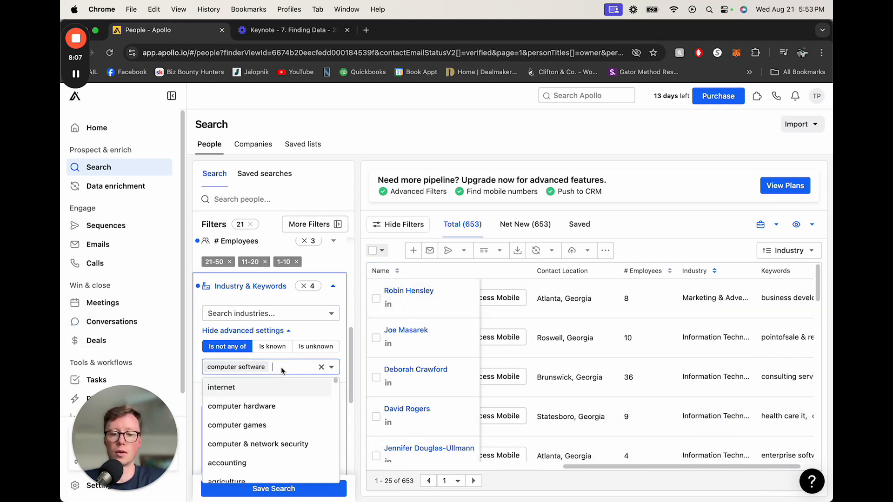
{"action": "type", "text": "marke"}
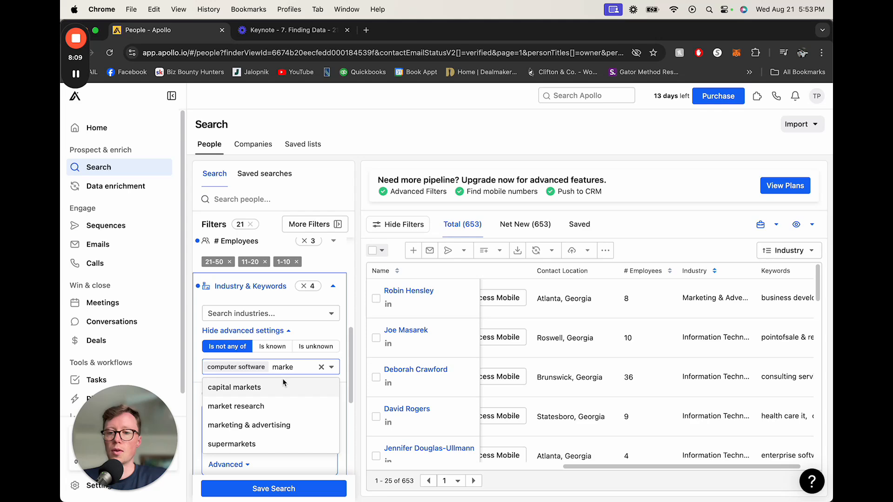
{"action": "left_click", "coordinate": [267, 425]}
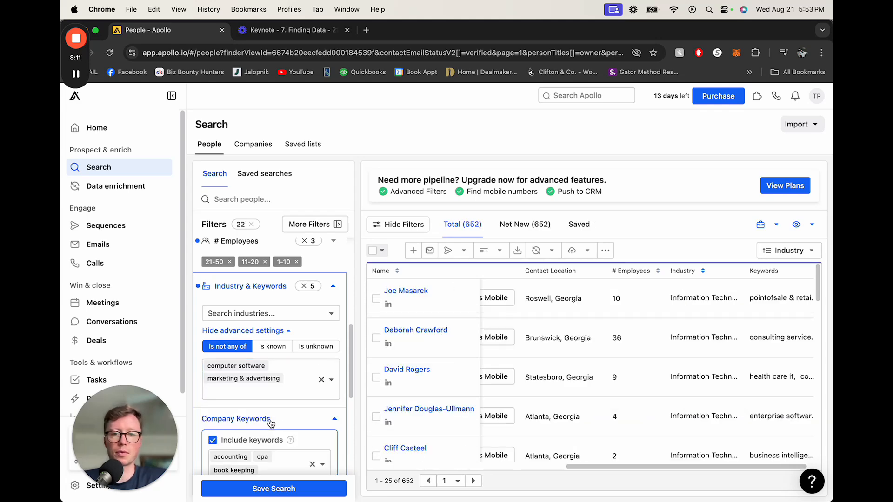
{"action": "scroll", "coordinate": [714, 371], "scroll_direction": "down", "scroll_amount": 5}
{"action": "scroll", "coordinate": [714, 371], "scroll_direction": "down", "scroll_amount": 3}
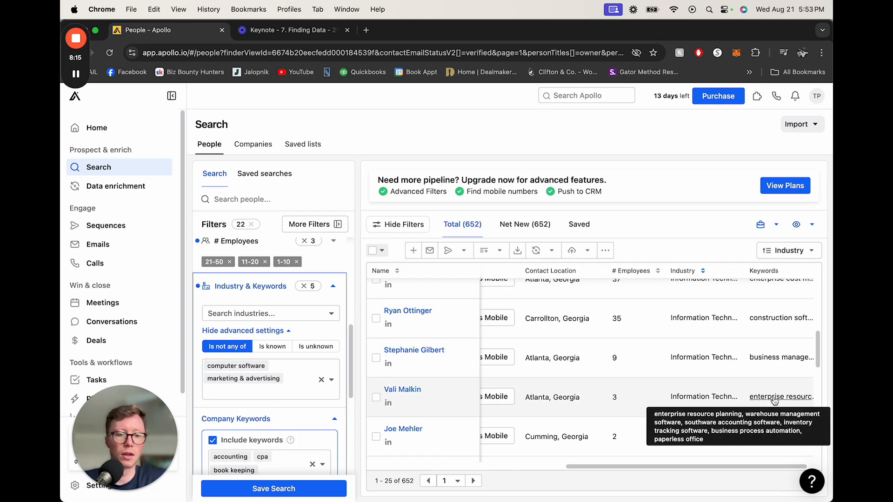
Step: Add information technology & services to the excluded industries
{"action": "left_click", "coordinate": [278, 384]}
{"action": "type", "text": "infor"}
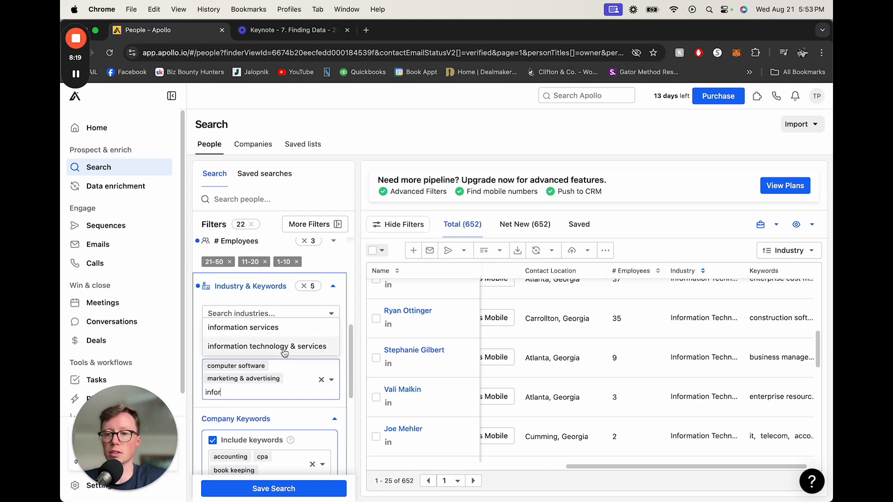
{"action": "left_click", "coordinate": [283, 349]}
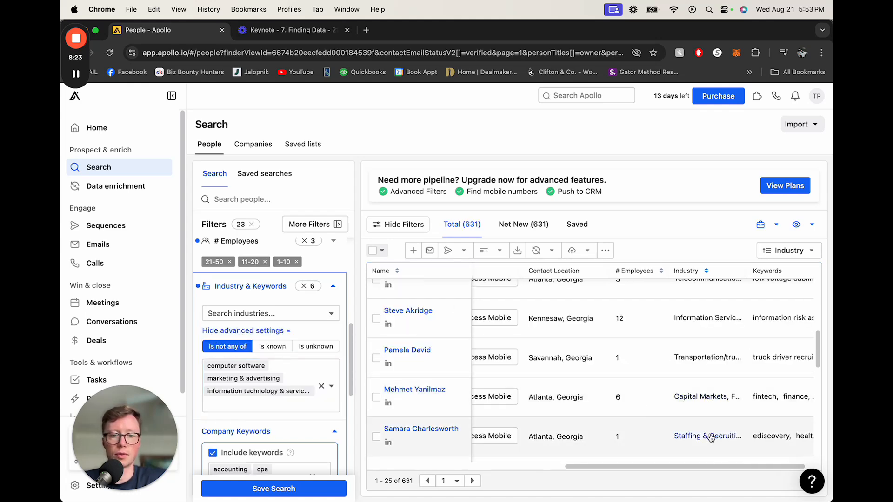
{"action": "scroll", "coordinate": [718, 470], "scroll_direction": "right", "scroll_amount": 1}
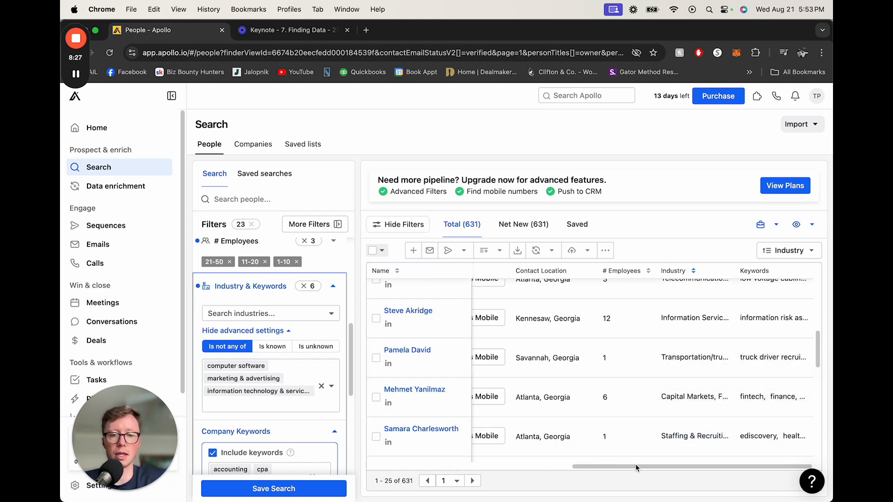
{"action": "scroll", "coordinate": [713, 385], "scroll_direction": "up", "scroll_amount": 8}
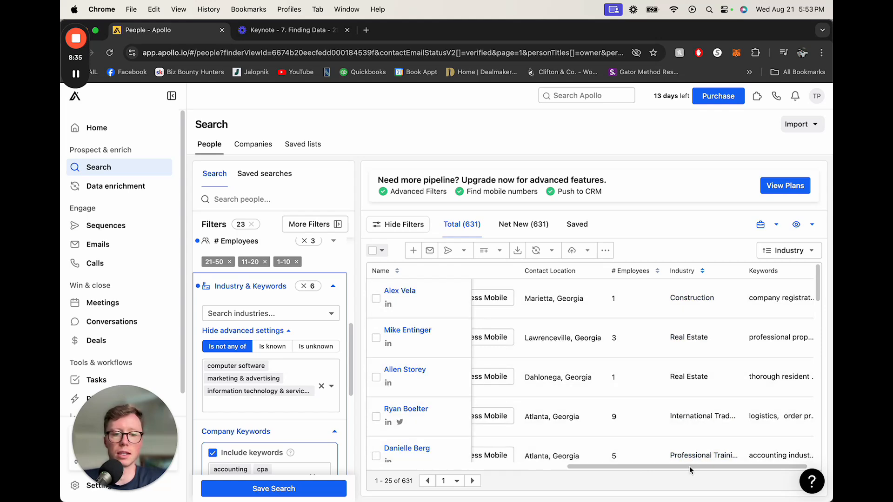
{"action": "left_click_drag", "start_coordinate": [692, 467], "coordinate": [450, 464]}
Step: Try a company revenue range of 0.5M to 10M, then clear the revenue filter
{"action": "scroll", "coordinate": [260, 362], "scroll_direction": "down", "scroll_amount": 5}
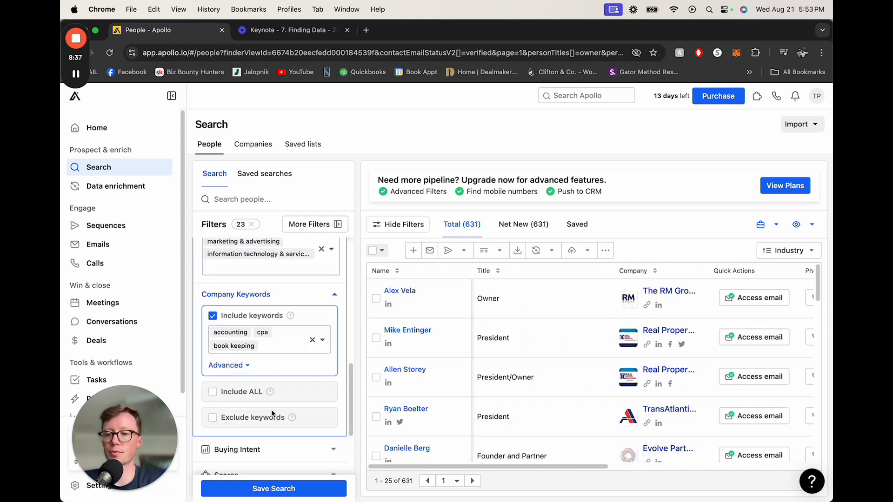
{"action": "scroll", "coordinate": [258, 375], "scroll_direction": "down", "scroll_amount": 1}
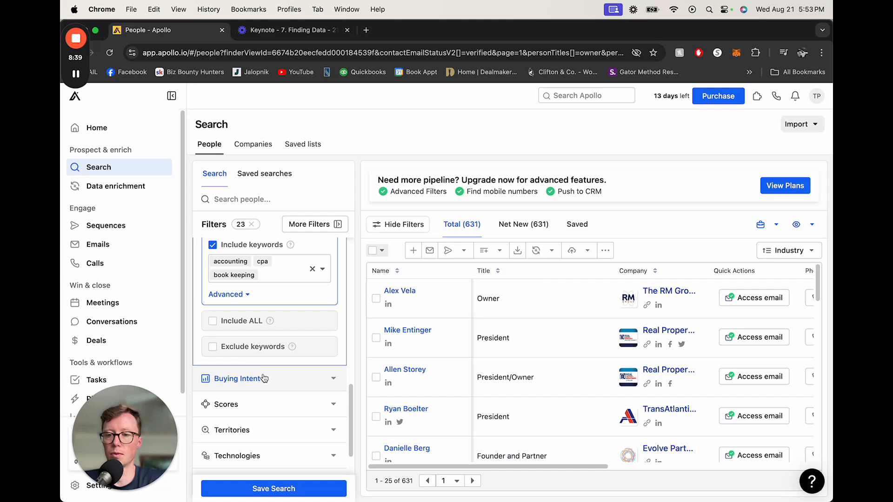
{"action": "left_click", "coordinate": [287, 380]}
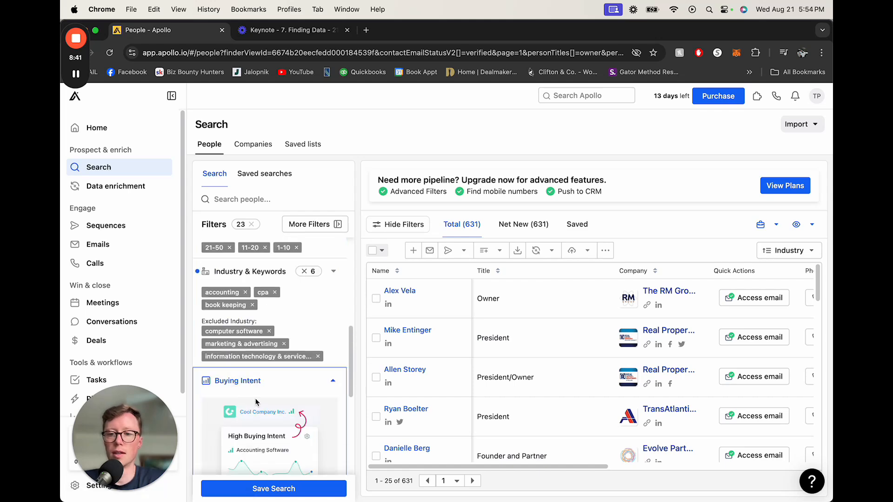
{"action": "scroll", "coordinate": [256, 402], "scroll_direction": "down", "scroll_amount": 5}
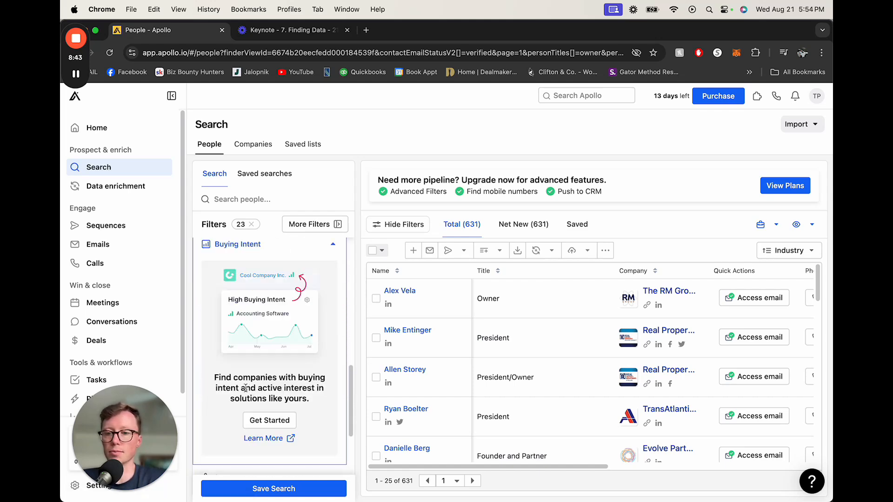
{"action": "scroll", "coordinate": [246, 387], "scroll_direction": "down", "scroll_amount": 4}
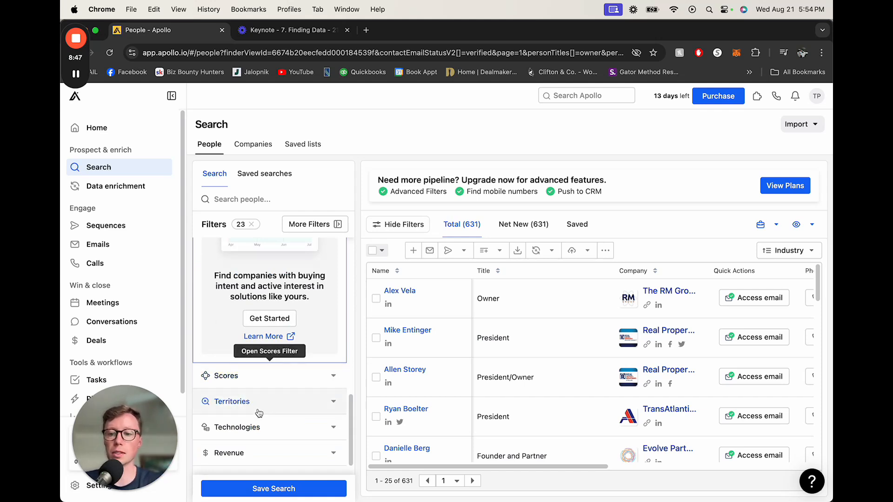
{"action": "scroll", "coordinate": [259, 412], "scroll_direction": "down", "scroll_amount": 1}
{"action": "left_click", "coordinate": [245, 438]}
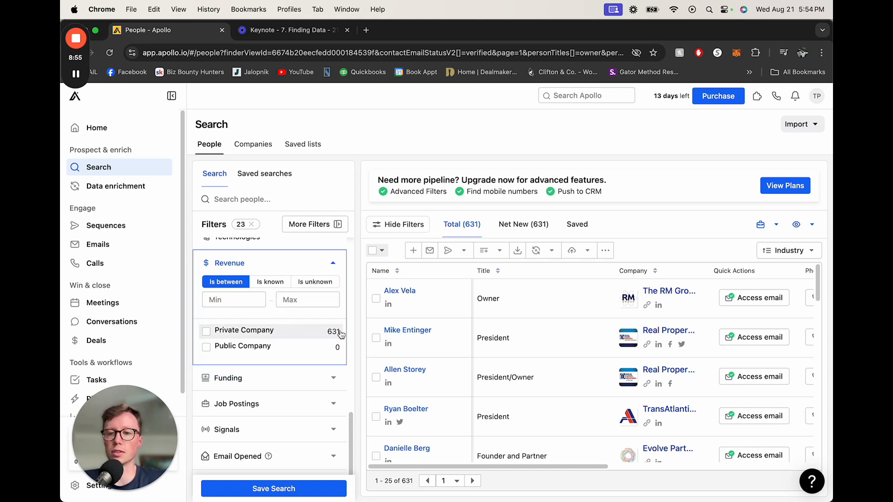
{"action": "left_click", "coordinate": [292, 300]}
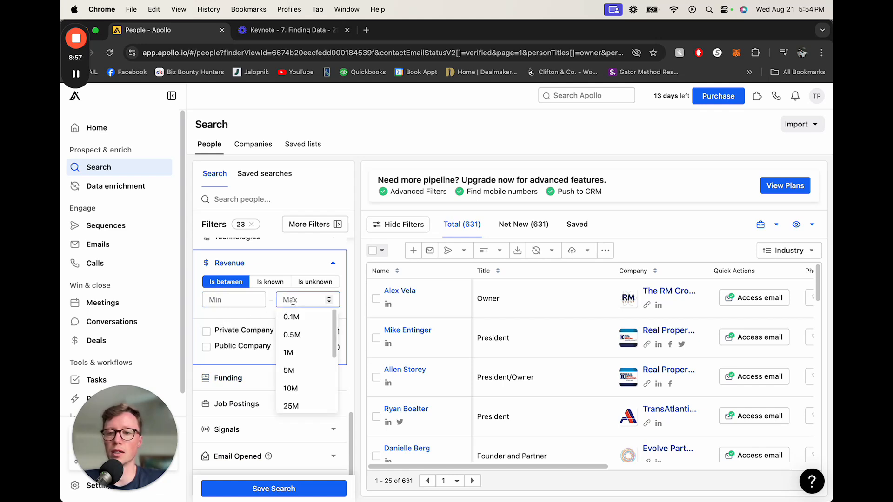
{"action": "left_click", "coordinate": [237, 300]}
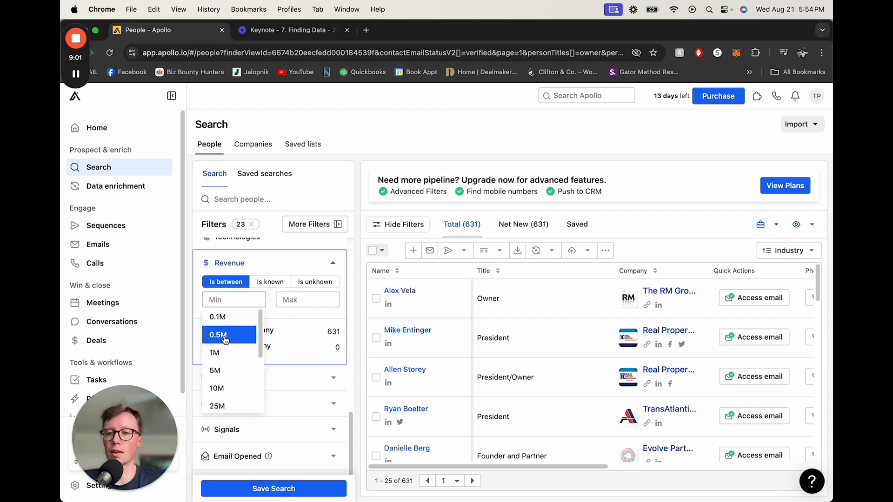
{"action": "left_click", "coordinate": [228, 335]}
{"action": "left_click", "coordinate": [307, 300]}
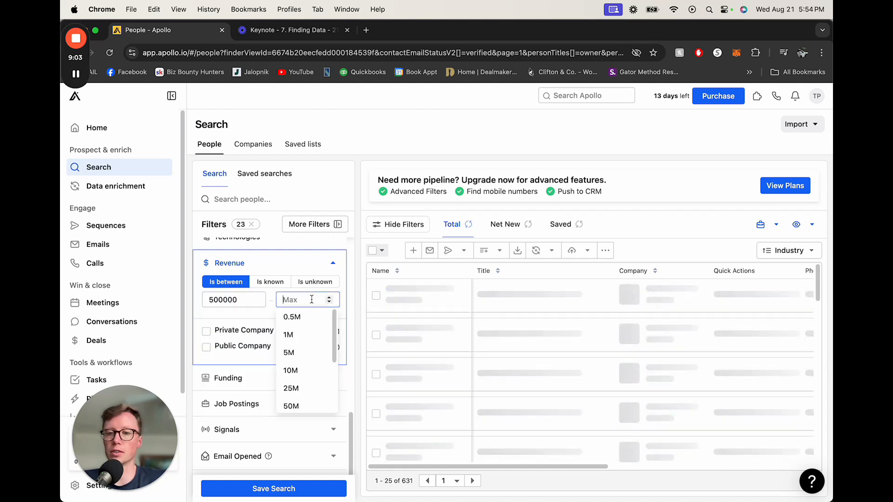
{"action": "left_click", "coordinate": [308, 371]}
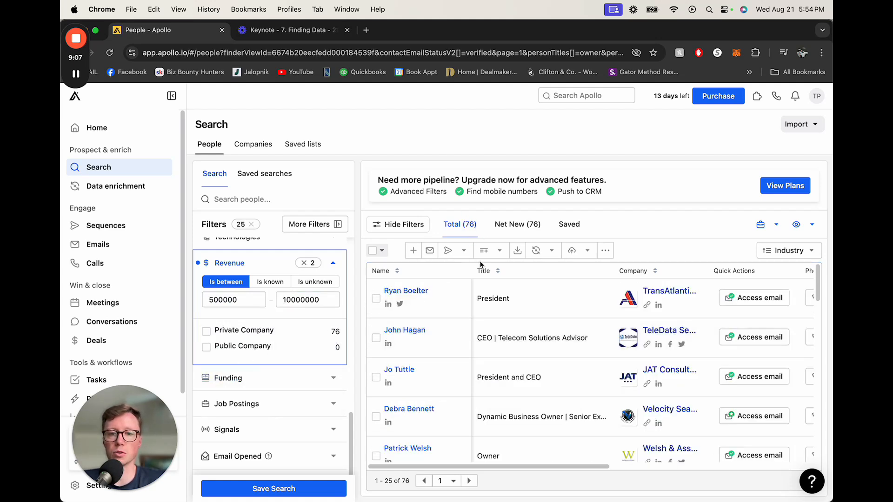
{"action": "mouse_move", "coordinate": [514, 466]}
{"action": "left_mouse_down"}
{"action": "mouse_move", "coordinate": [677, 462]}
{"action": "mouse_move", "coordinate": [505, 461]}
{"action": "left_mouse_up"}
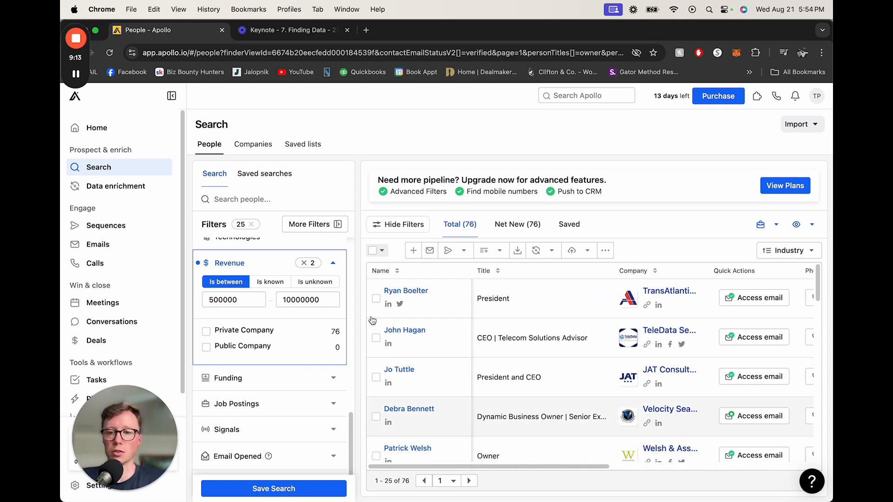
{"action": "left_click", "coordinate": [304, 263]}
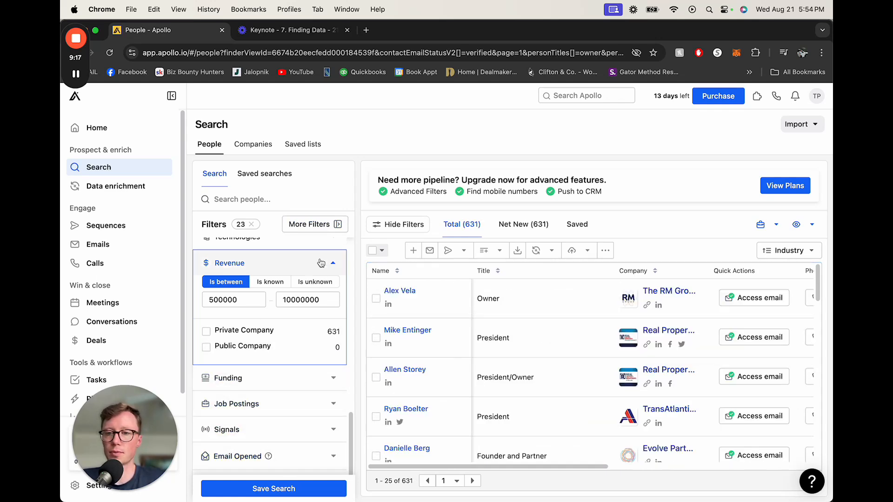
Step: Open the additional filters panel and browse through all the available filter categories, then close it
{"action": "left_click", "coordinate": [314, 222]}
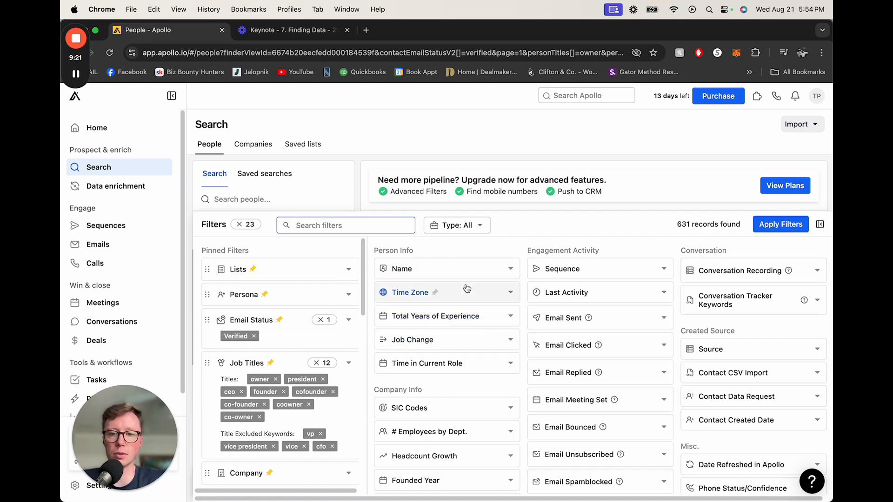
{"action": "scroll", "coordinate": [418, 292], "scroll_direction": "down", "scroll_amount": 1}
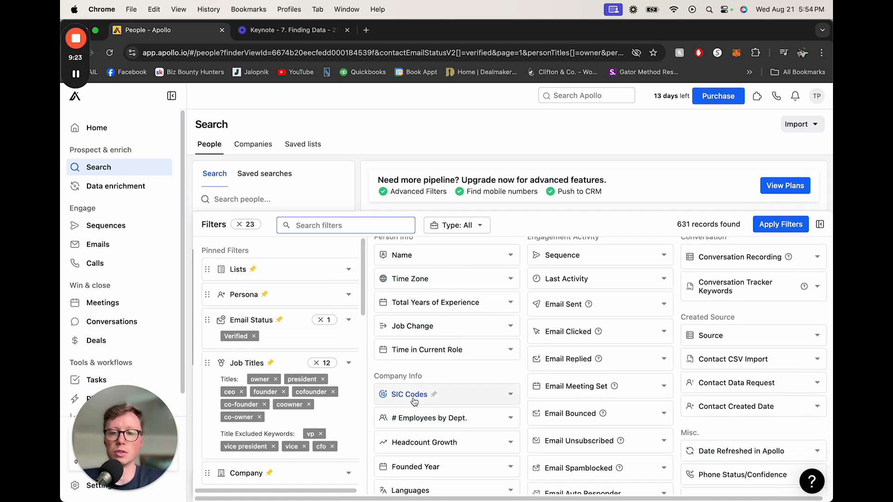
{"action": "scroll", "coordinate": [414, 403], "scroll_direction": "down", "scroll_amount": 1}
{"action": "scroll", "coordinate": [411, 387], "scroll_direction": "down", "scroll_amount": 1}
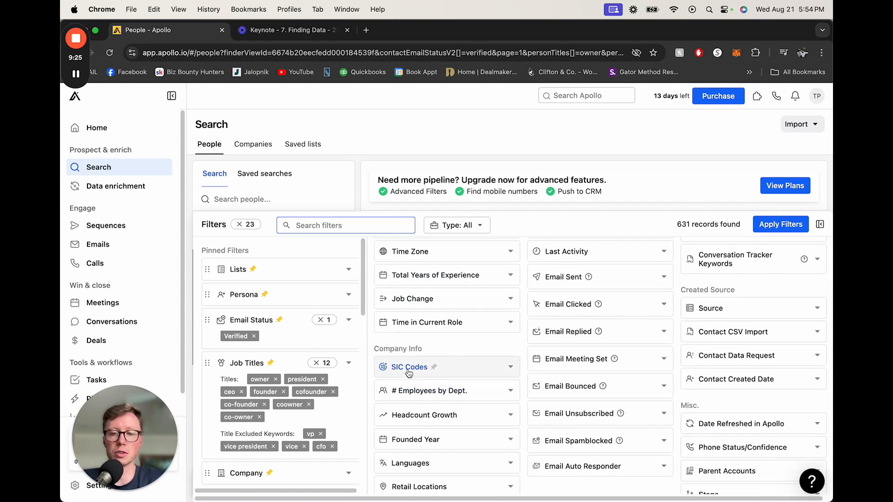
{"action": "scroll", "coordinate": [409, 373], "scroll_direction": "down", "scroll_amount": 1}
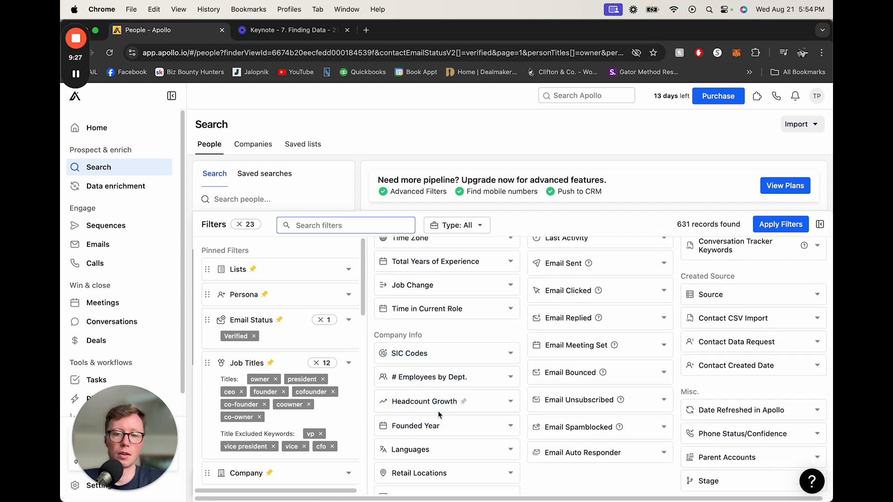
{"action": "scroll", "coordinate": [416, 426], "scroll_direction": "down", "scroll_amount": 1}
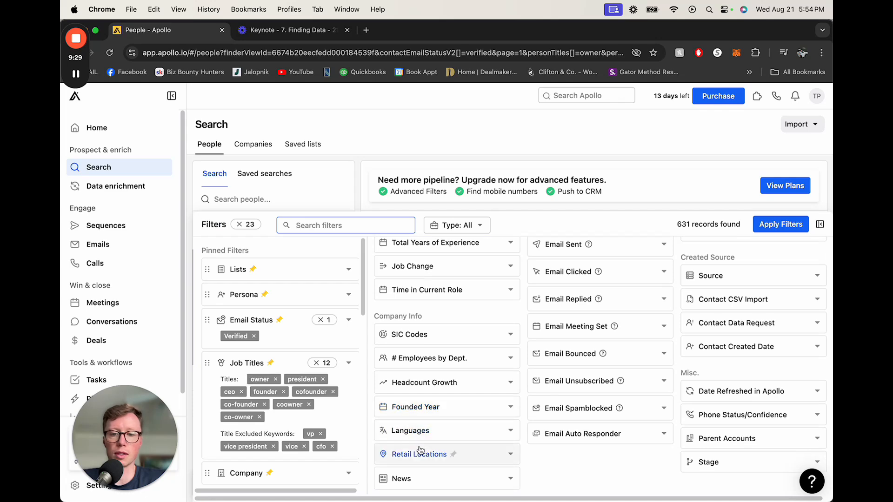
{"action": "scroll", "coordinate": [614, 372], "scroll_direction": "up", "scroll_amount": 5}
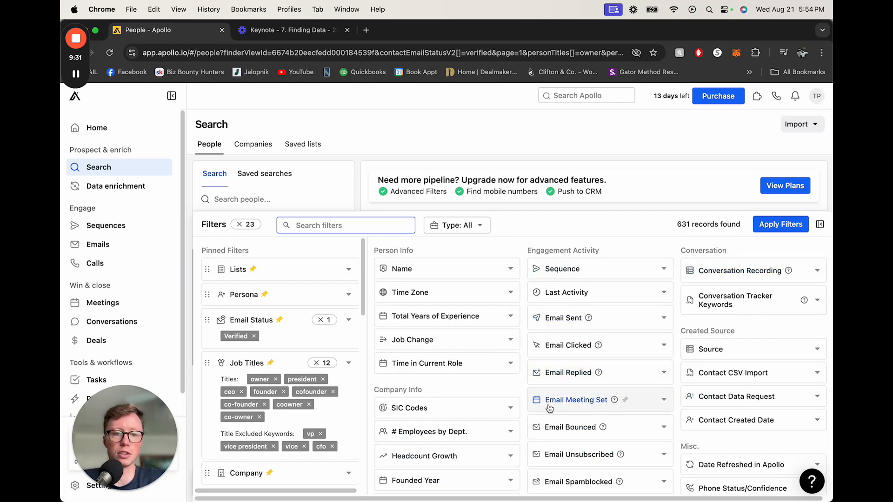
{"action": "left_click", "coordinate": [820, 226]}
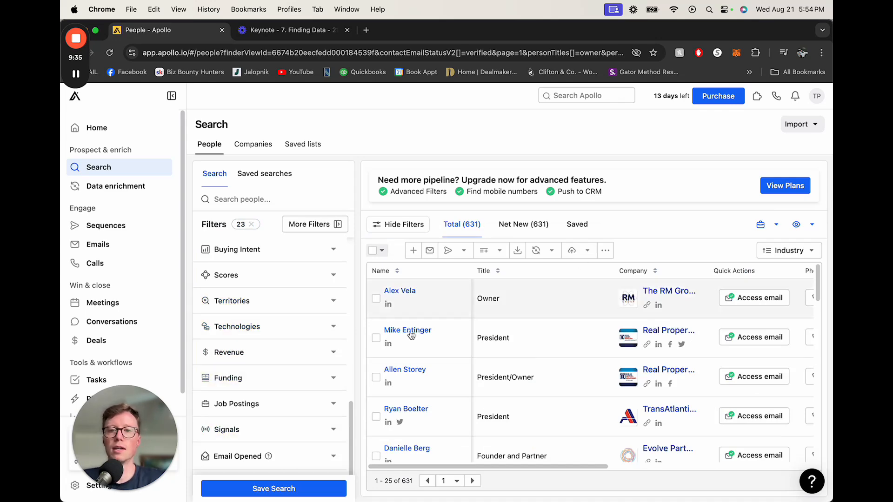
Step: Save the search as a new private search named CPA search GA with daily subscription alerts
{"action": "scroll", "coordinate": [293, 325], "scroll_direction": "up", "scroll_amount": 10}
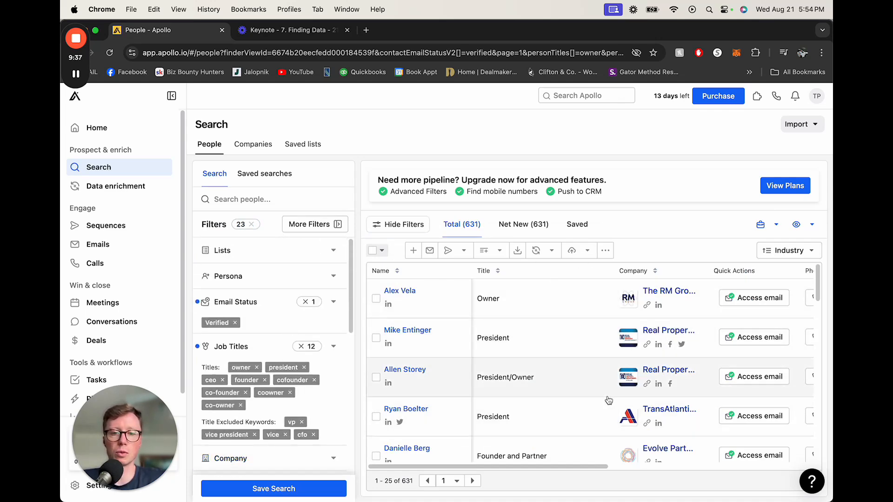
{"action": "left_click", "coordinate": [277, 489]}
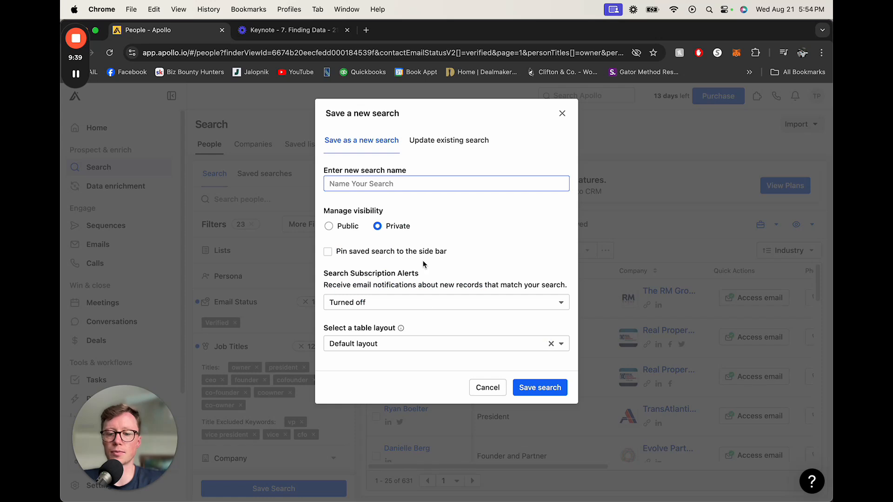
{"action": "type", "text": "CPA"}
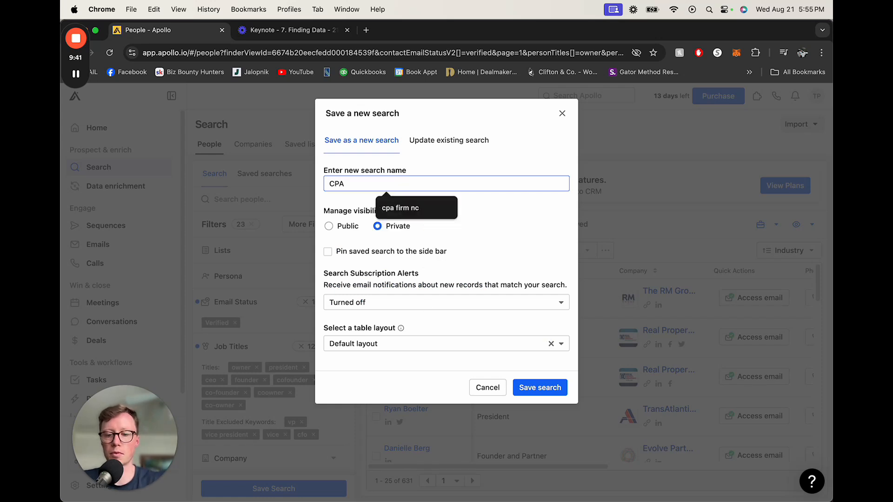
{"action": "type", "text": " search GA"}
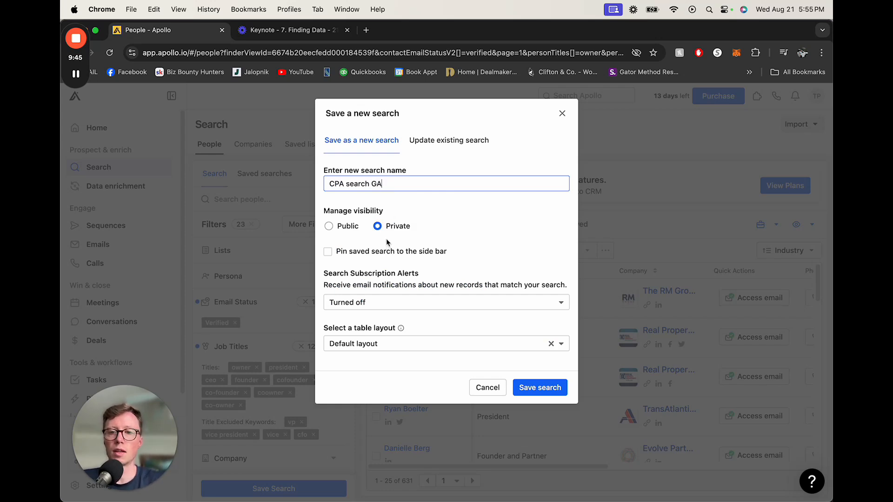
{"action": "left_click", "coordinate": [377, 302]}
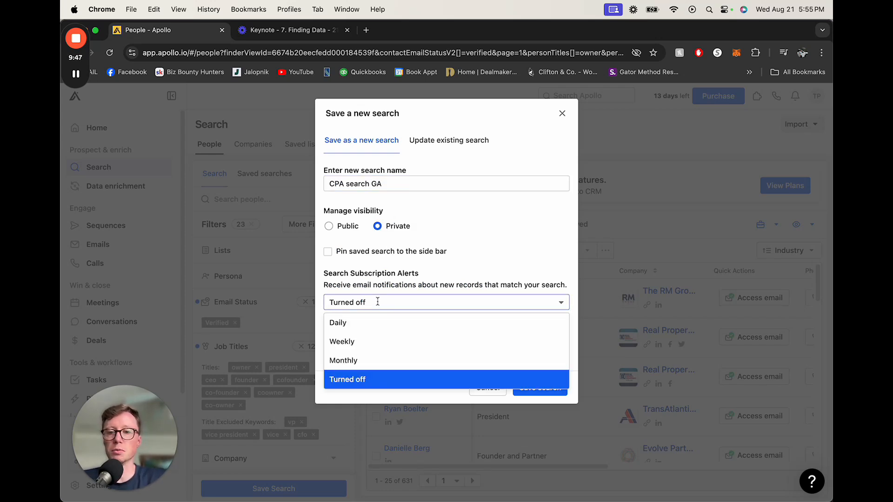
{"action": "left_click", "coordinate": [355, 324]}
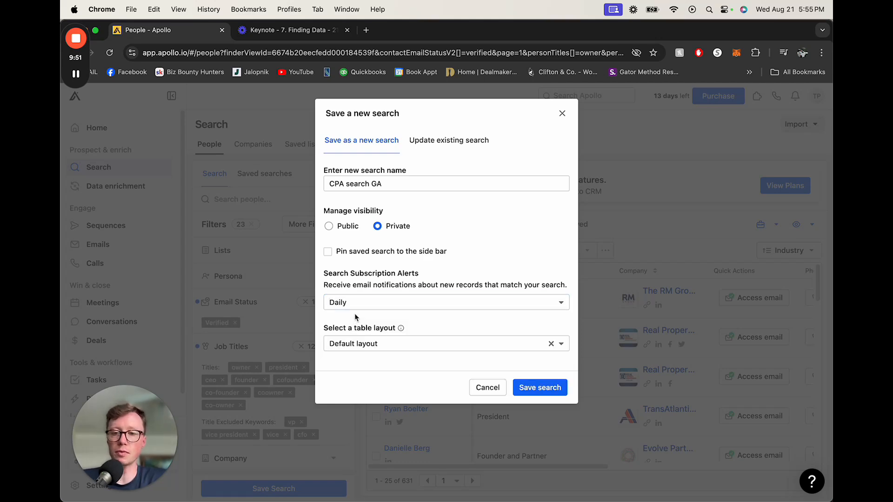
{"action": "left_click", "coordinate": [539, 389]}
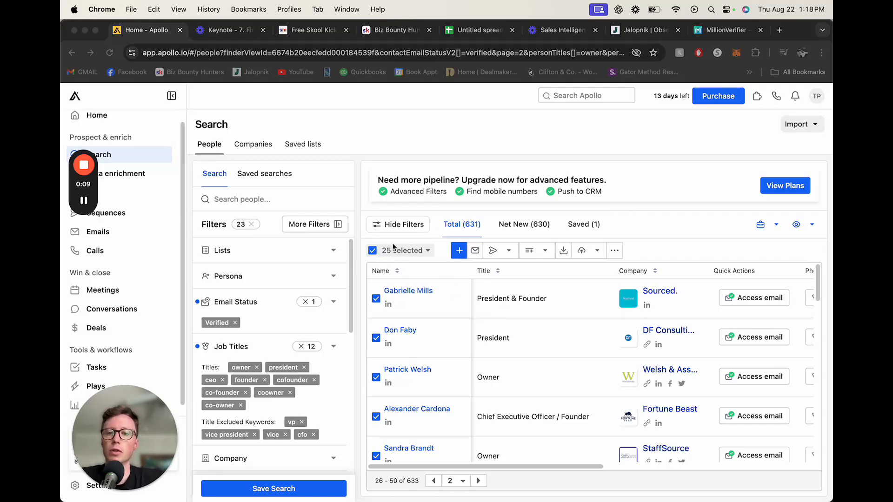
Step: Look through the 25 selected contacts and review the CSV export options for them, then close the export dialog
{"action": "scroll", "coordinate": [414, 358], "scroll_direction": "down", "scroll_amount": 10}
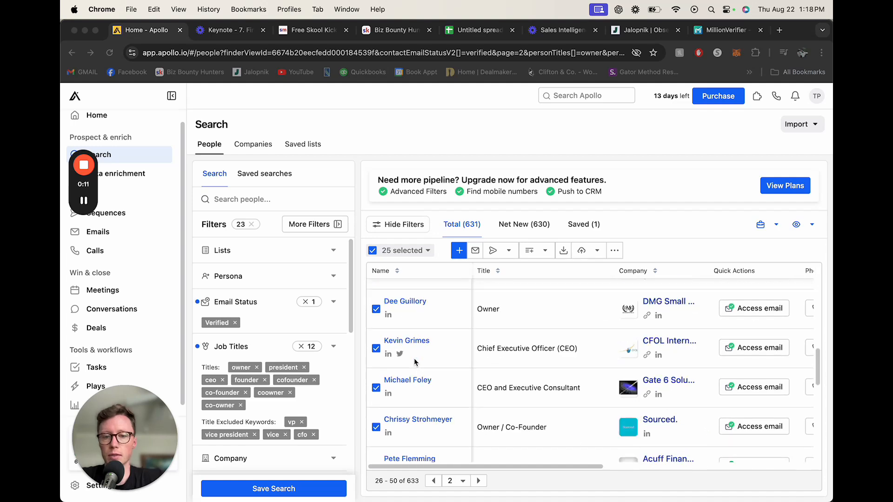
{"action": "scroll", "coordinate": [414, 358], "scroll_direction": "up", "scroll_amount": 10}
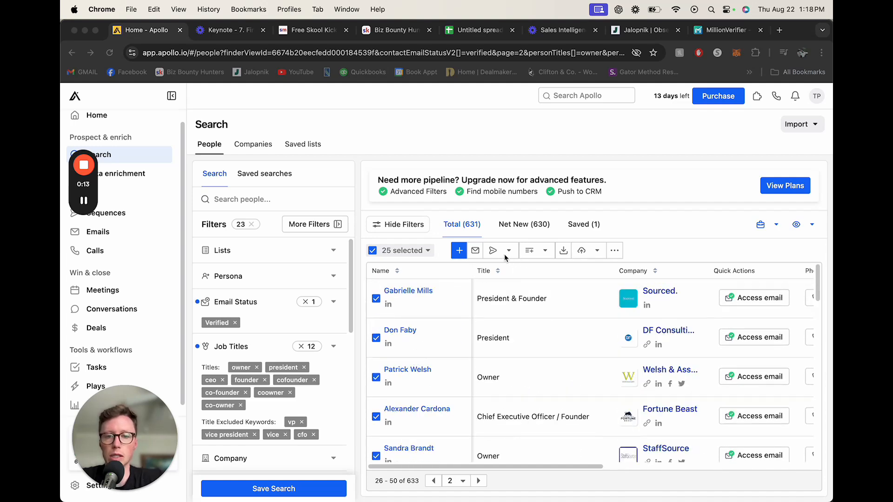
{"action": "left_click", "coordinate": [564, 251]}
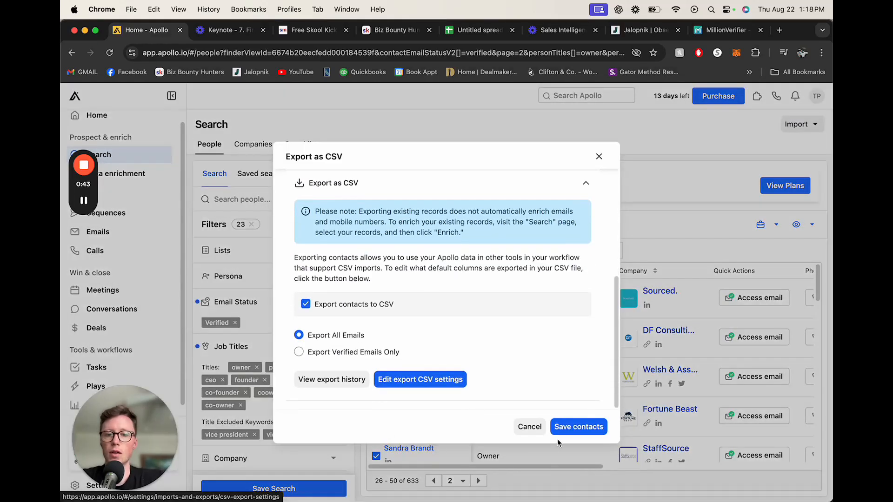
{"action": "scroll", "coordinate": [320, 338], "scroll_direction": "up", "scroll_amount": 5}
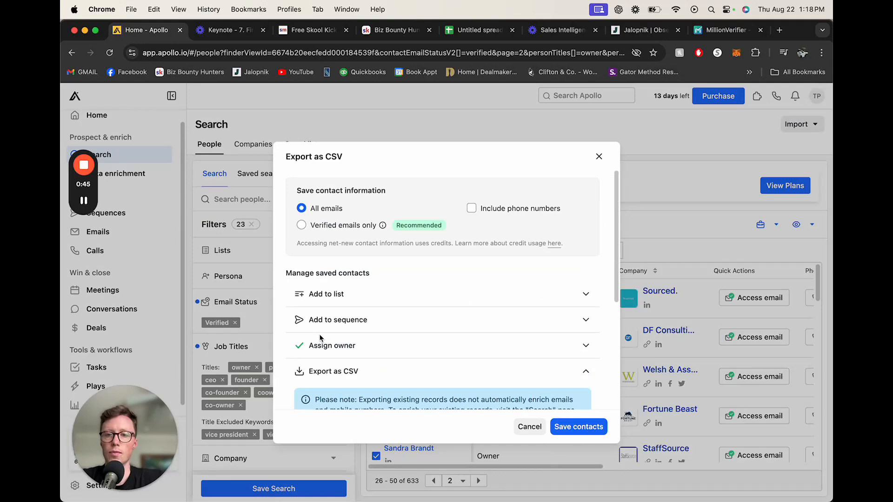
{"action": "scroll", "coordinate": [353, 273], "scroll_direction": "down", "scroll_amount": 5}
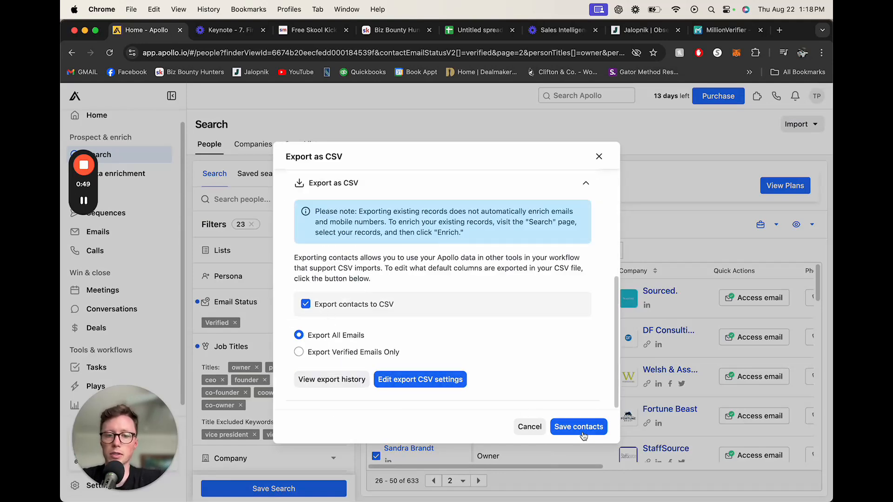
{"action": "left_click", "coordinate": [598, 157]}
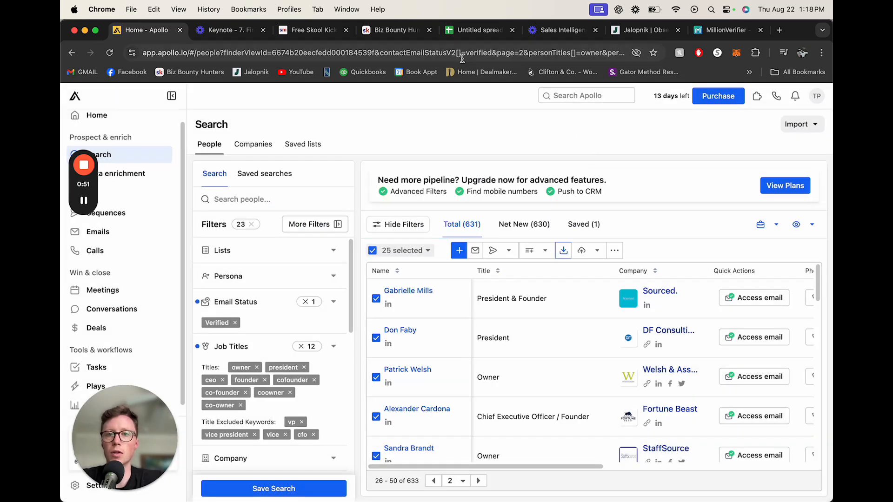